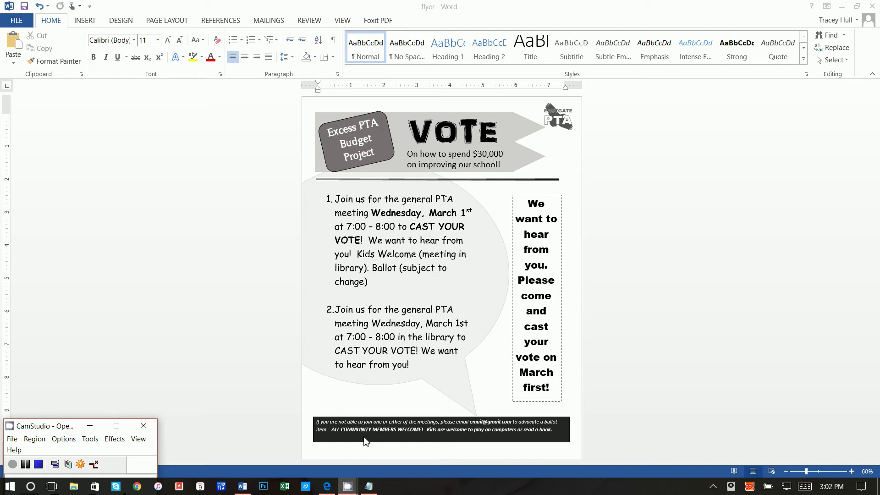
Switch from the VOTE flyer in Word to the 'Printables with MS Word' YouTube channel page in Edge.
mouse_move(327, 487)
left_click(327, 435)
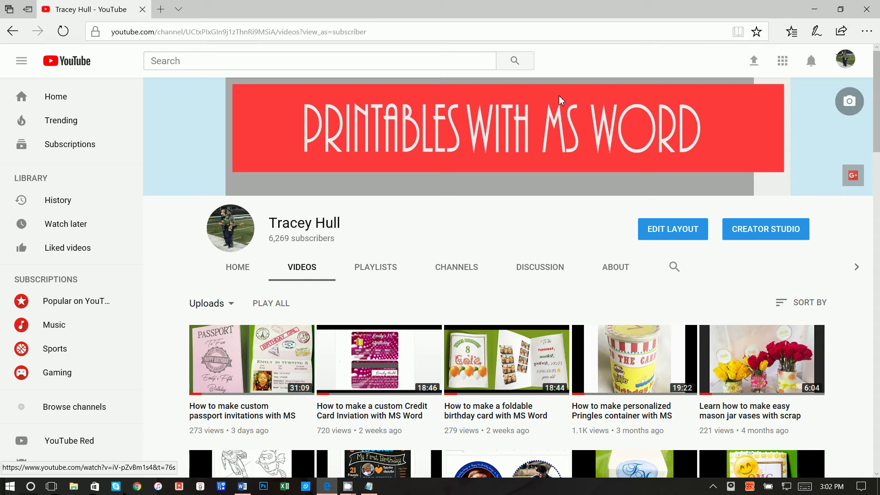
Scroll through the channel's Word tutorial videos, then minimize the browser to get back to Word.
scroll(507, 199, "down", 5)
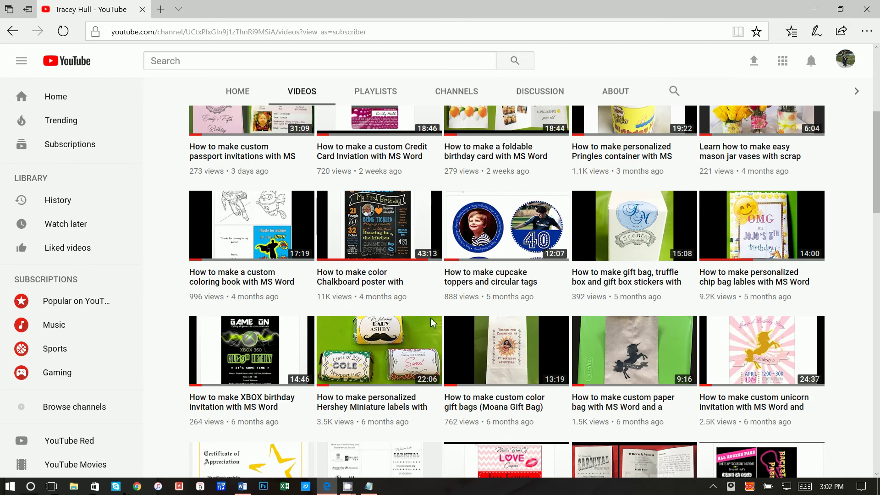
scroll(433, 322, "down", 5)
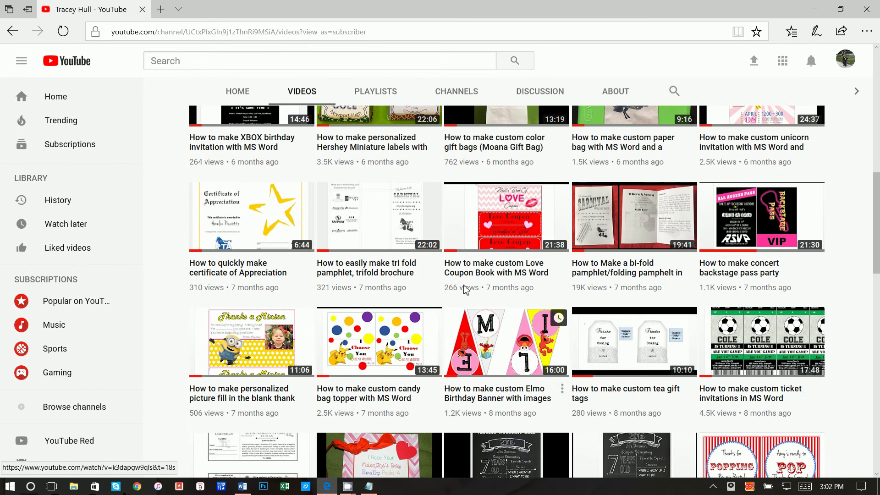
scroll(363, 281, "down", 3)
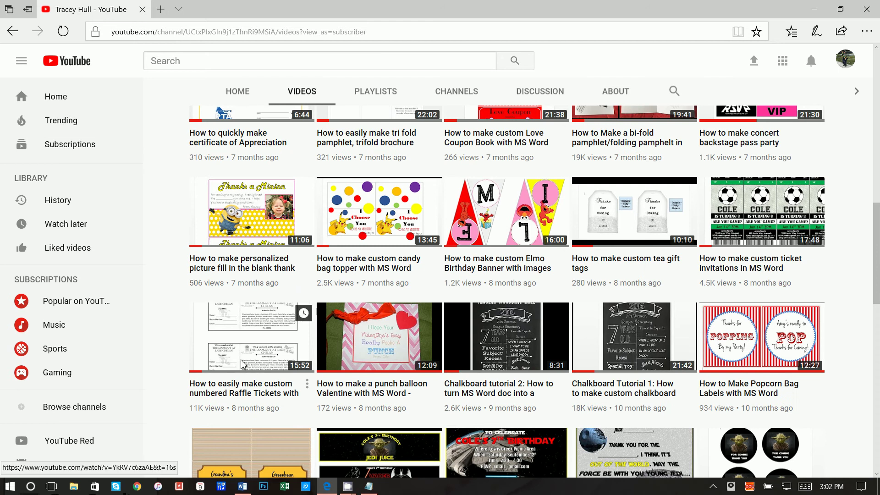
scroll(247, 371, "up", 1)
scroll(248, 373, "up", 2)
scroll(399, 314, "down", 6)
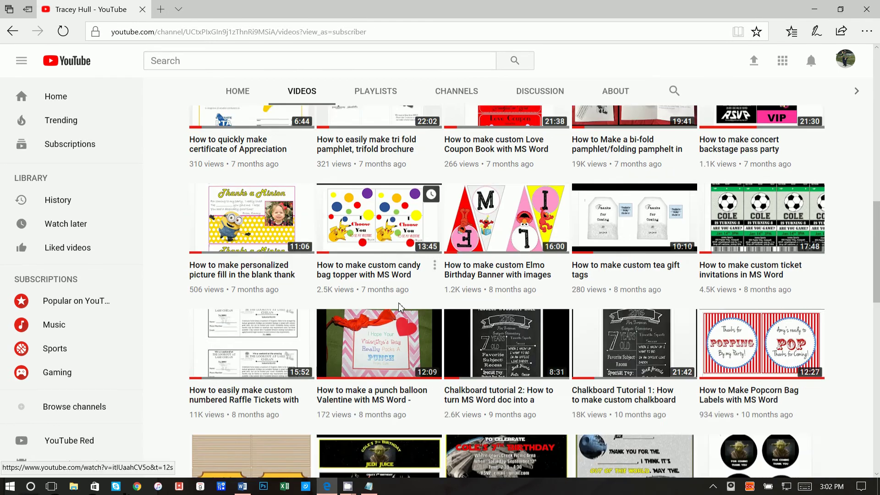
scroll(398, 314, "down", 8)
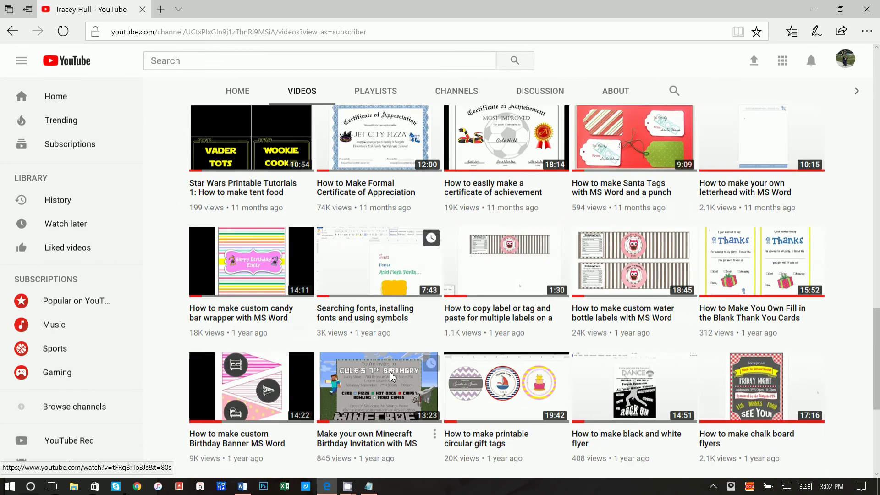
scroll(464, 206, "up", 1)
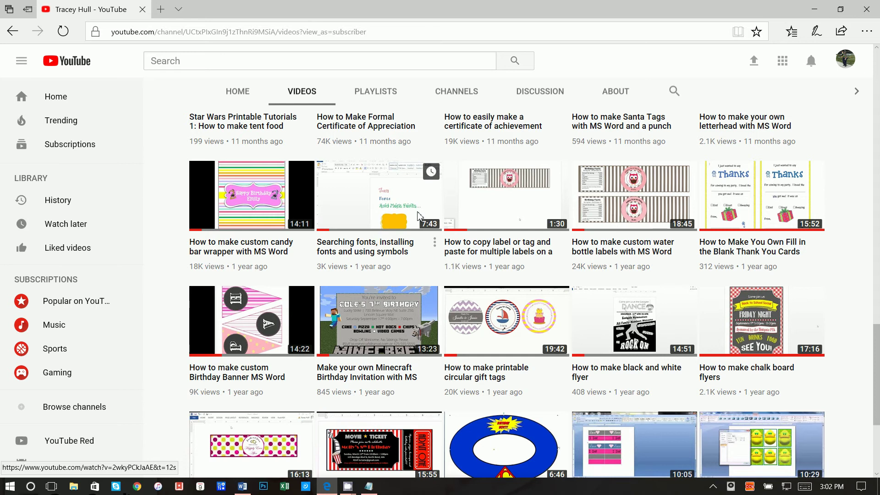
mouse_move(442, 223)
left_click(809, 9)
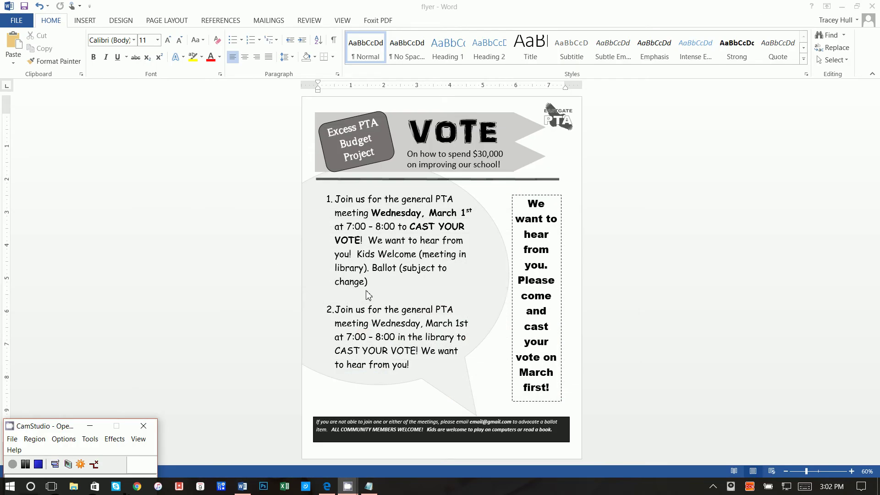
Create a new blank Word document, Document2.
left_click(16, 21)
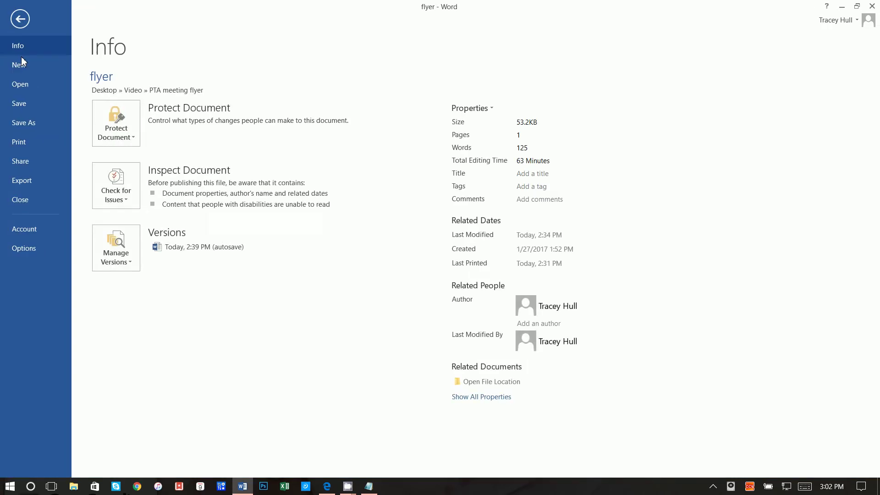
left_click(19, 68)
left_click(137, 157)
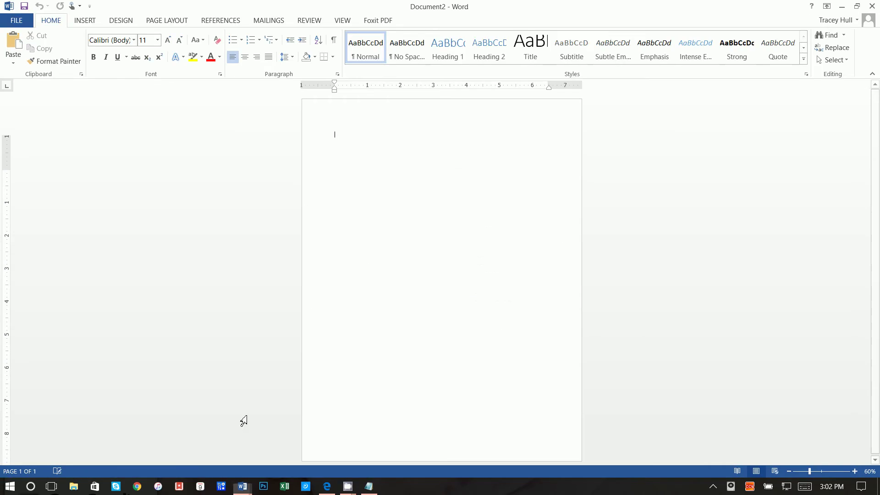
Set the page margins to the Narrow 0.5-inch preset.
left_click(179, 21)
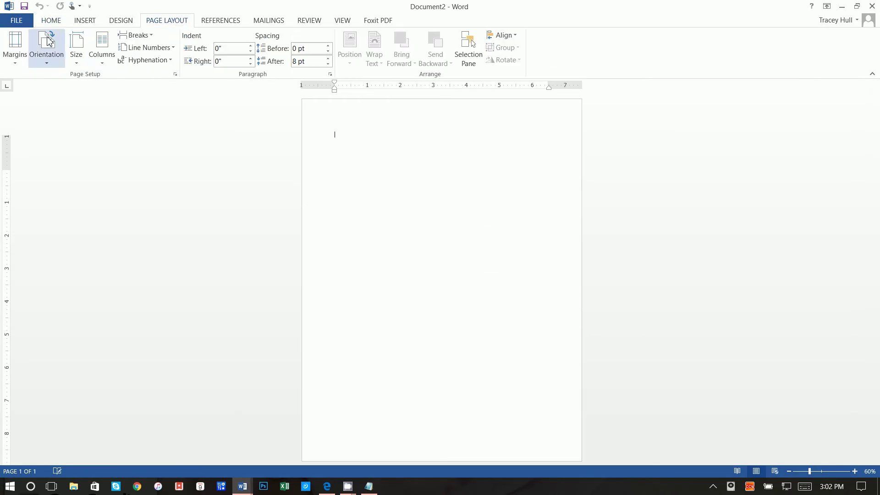
left_click(20, 45)
left_click(40, 140)
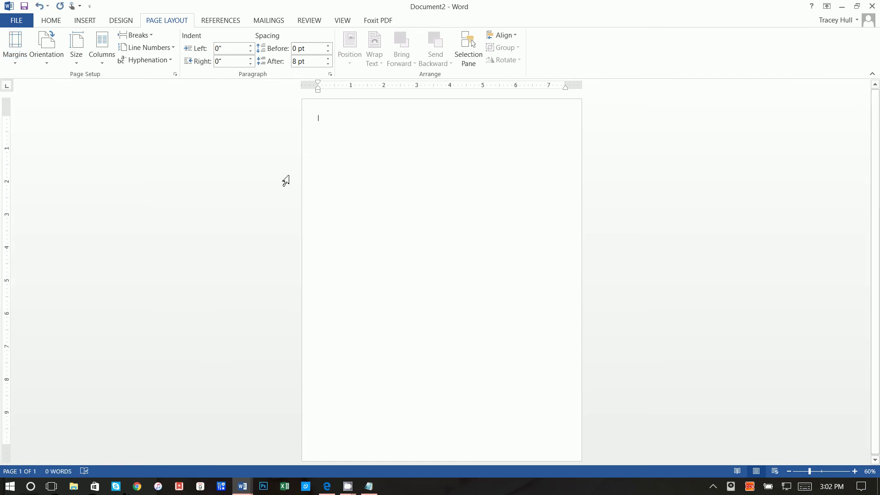
Draw a 1.85 by 6.53 inch rectangle across the top of the page.
left_click(85, 20)
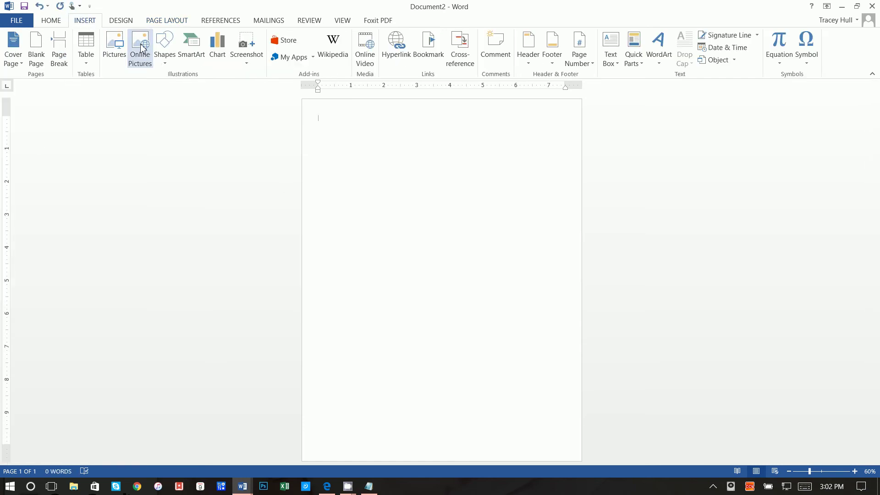
left_click(164, 49)
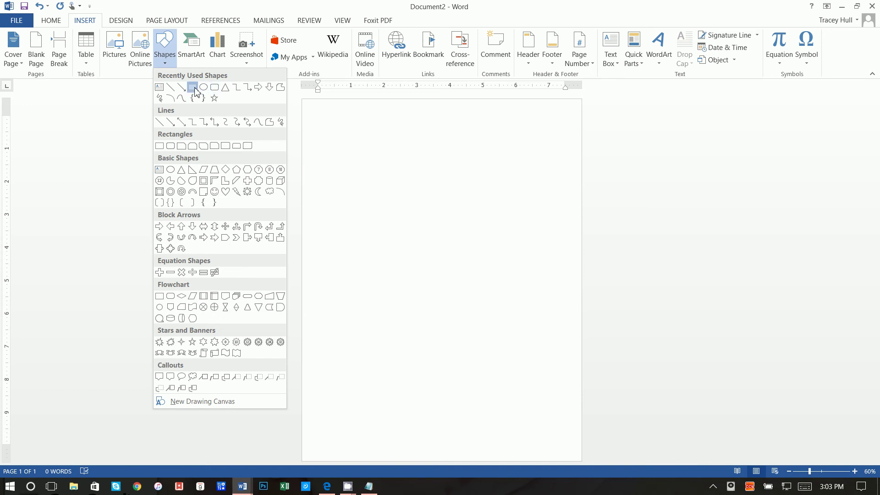
left_click(193, 87)
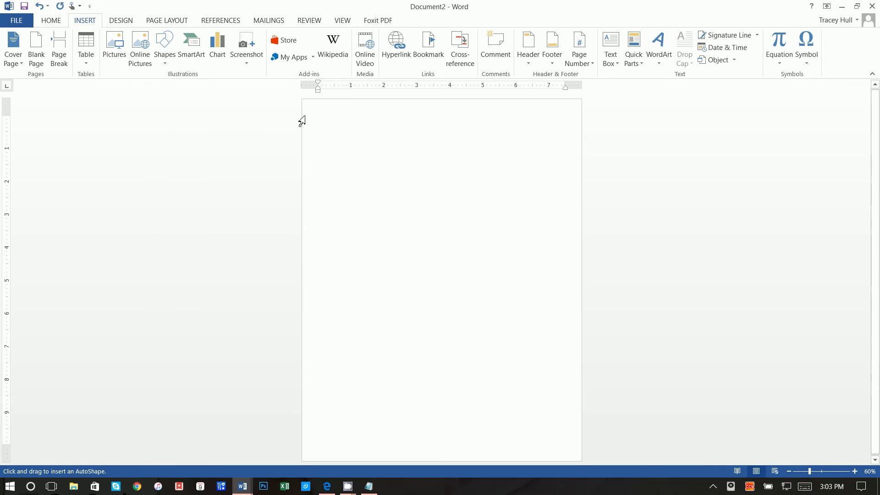
left_click_drag(303, 114, 519, 177)
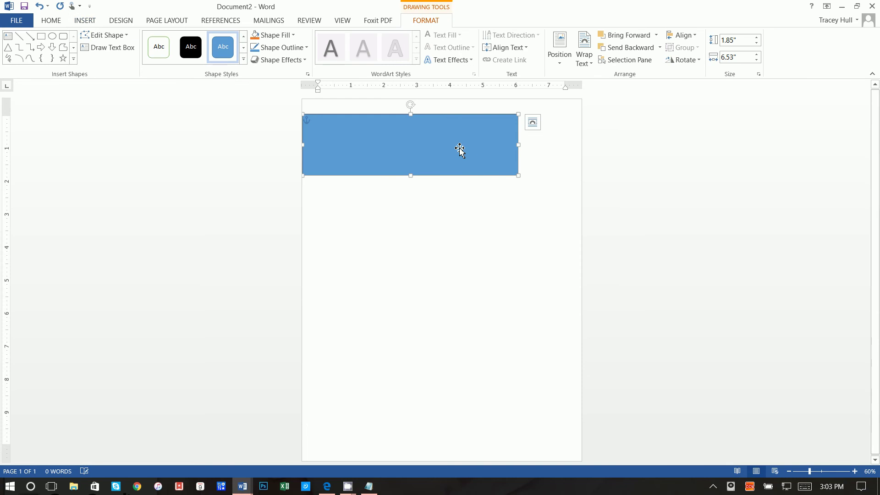
left_click_drag(460, 147, 463, 153)
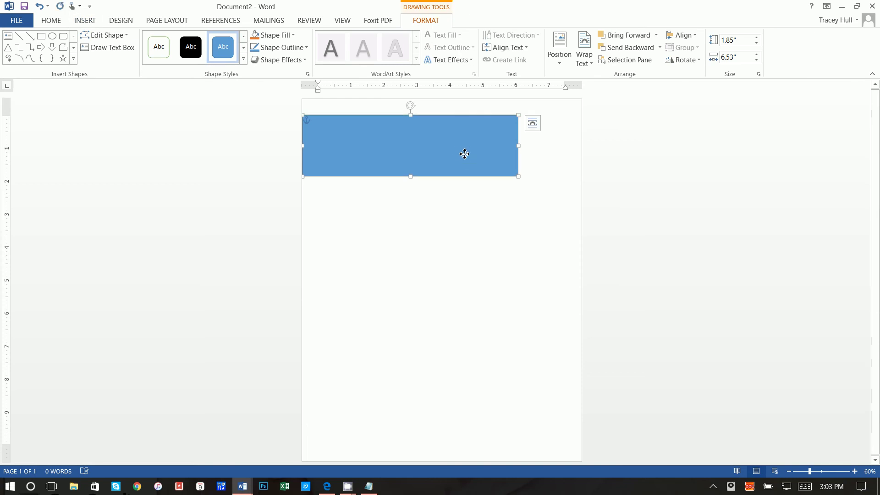
left_click(164, 21)
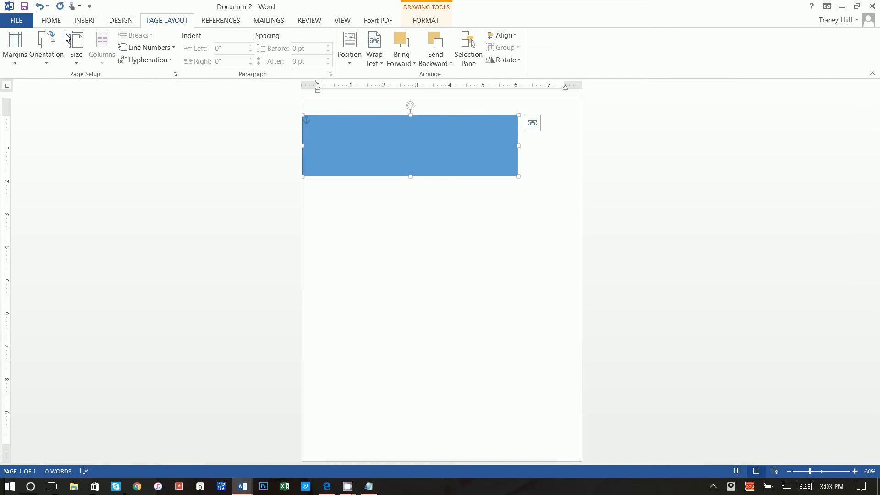
Snap the rectangle against the top and left page margins, with Align to Margin checked.
left_click(16, 50)
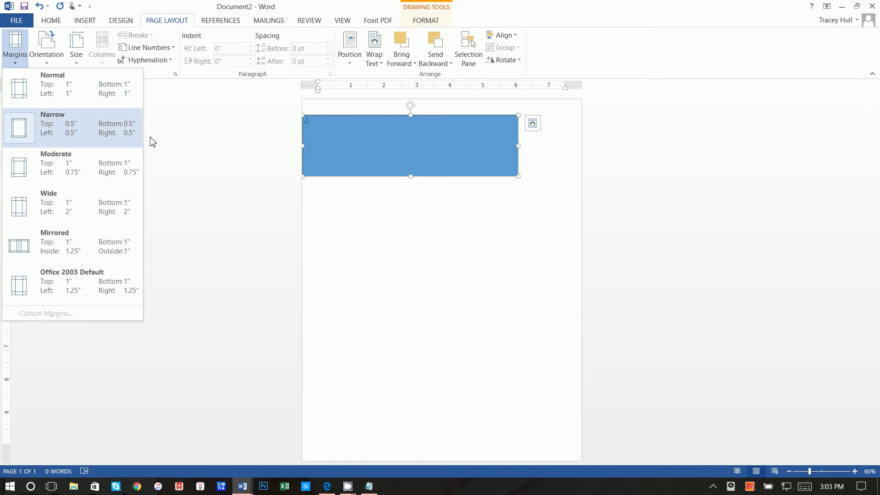
left_click(426, 143)
left_click_drag(415, 161, 433, 159)
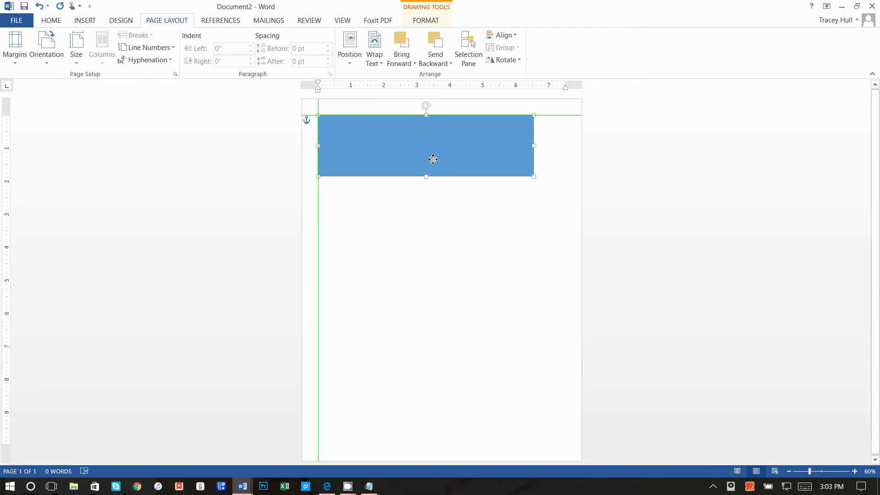
left_click_drag(326, 122, 328, 124)
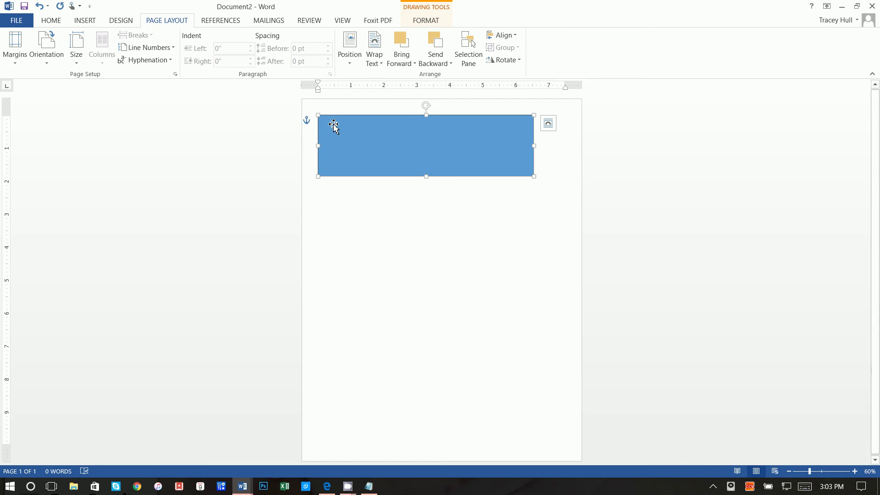
left_click(503, 35)
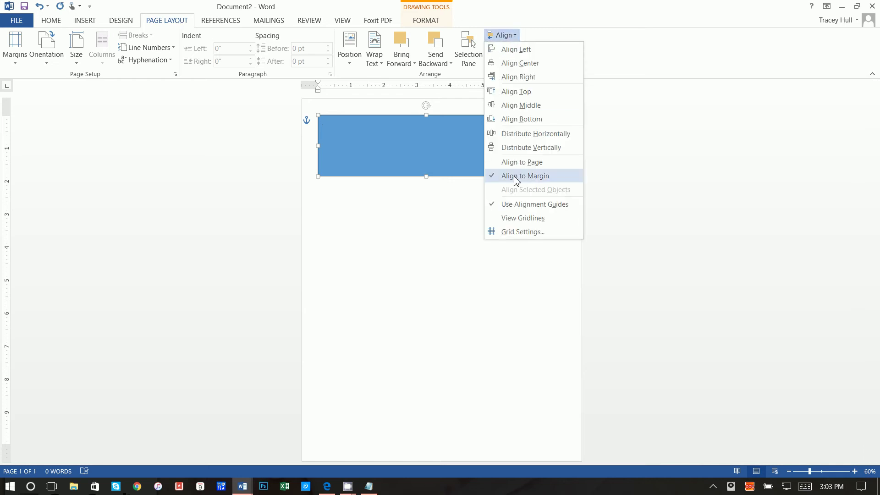
left_click(400, 143)
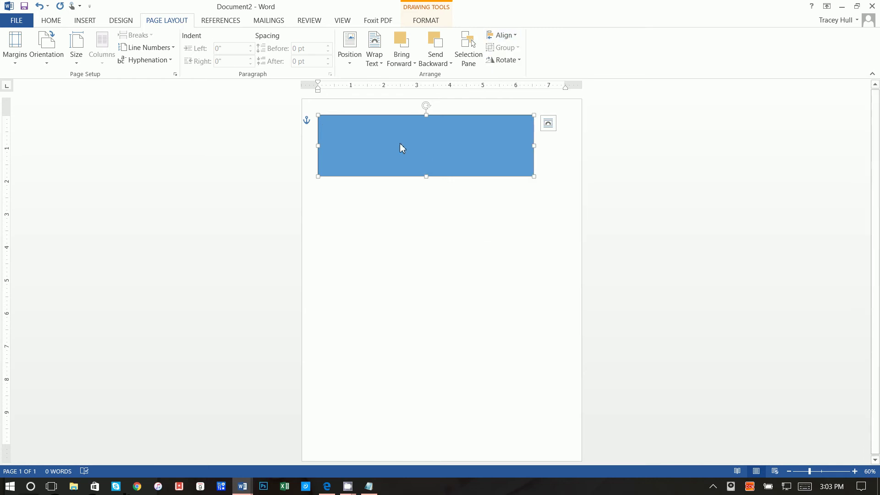
left_click_drag(400, 144, 399, 147)
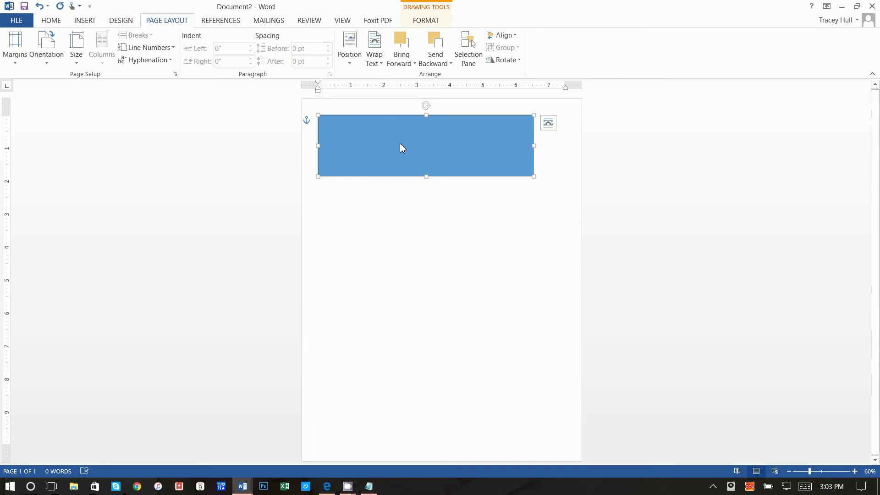
Give the rectangle Gray-25%, Background 2, Darker 10% fill and outline, and narrow it to 5.31 inches.
left_click(426, 20)
left_click(284, 35)
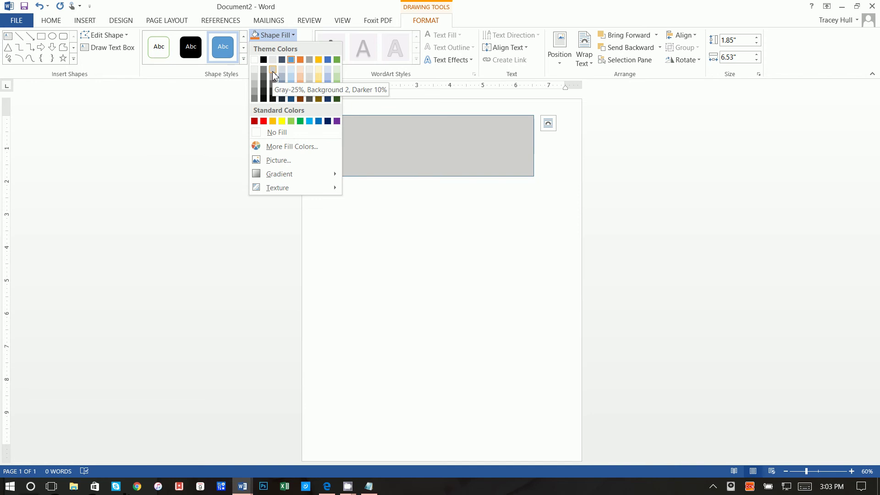
left_click(273, 69)
left_click(276, 48)
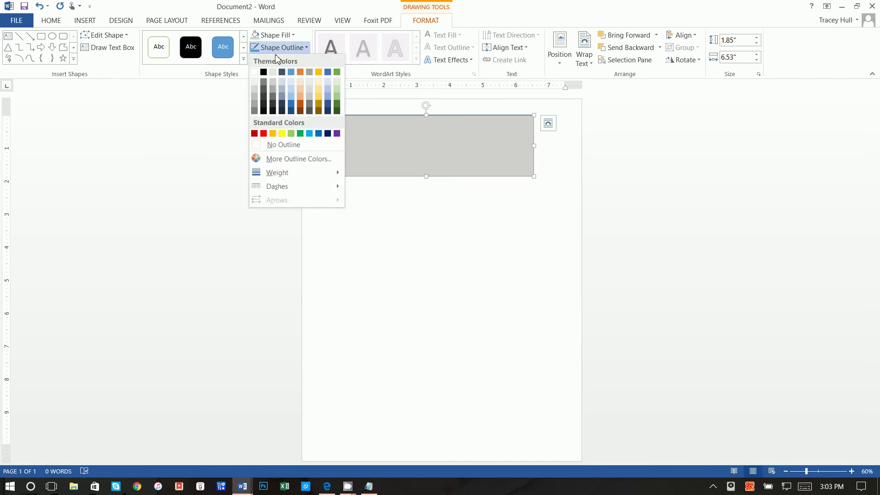
left_click(273, 82)
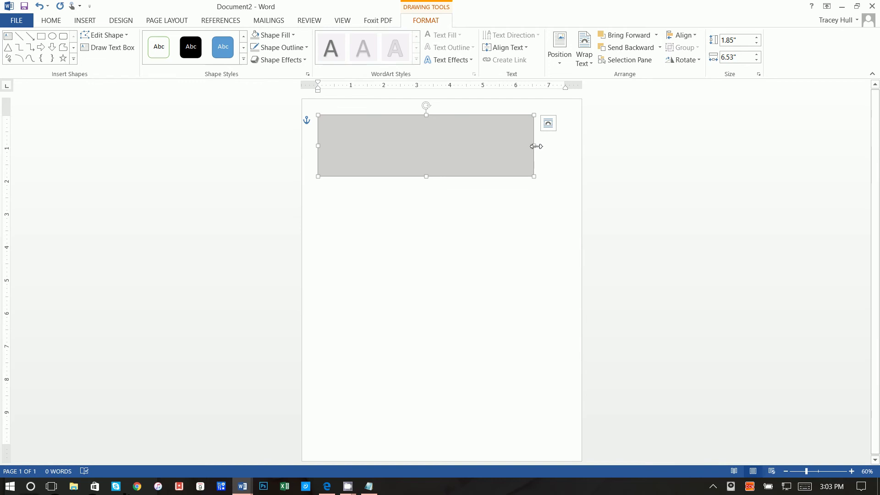
left_click_drag(535, 146, 494, 146)
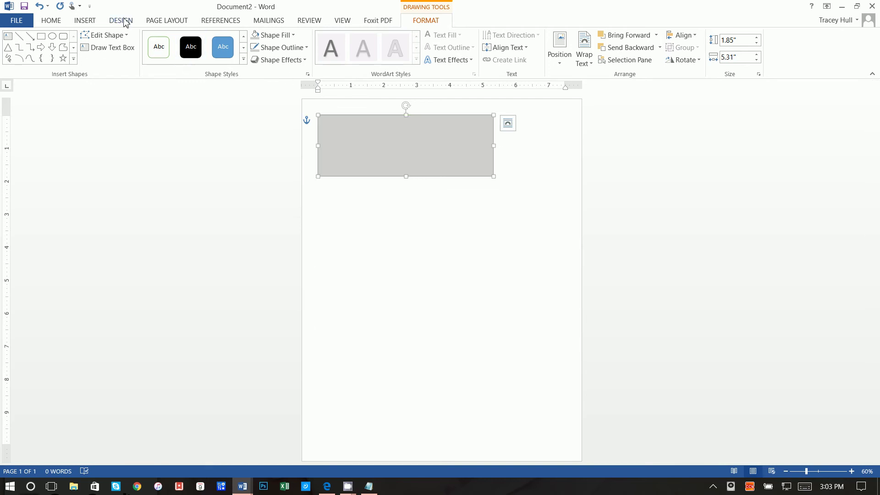
Back out of the Insert Picture dialog and open the Shapes gallery instead.
left_click(85, 20)
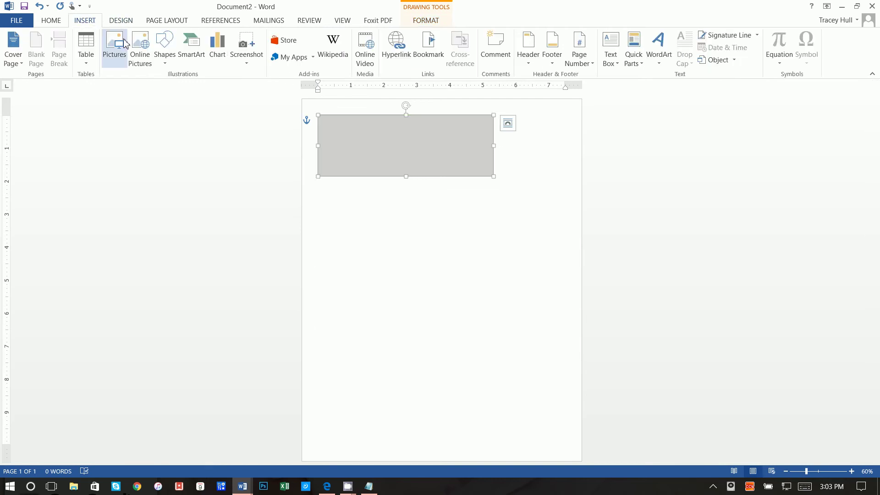
left_click(124, 42)
left_click(396, 252)
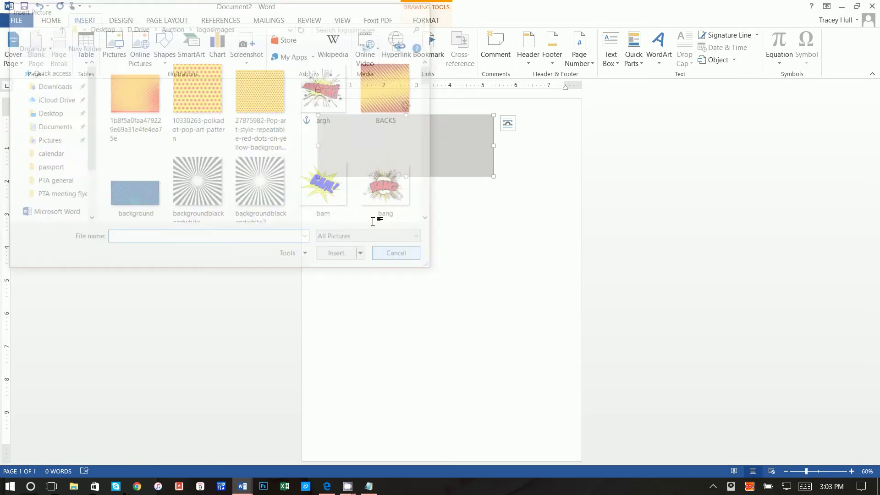
left_click(161, 45)
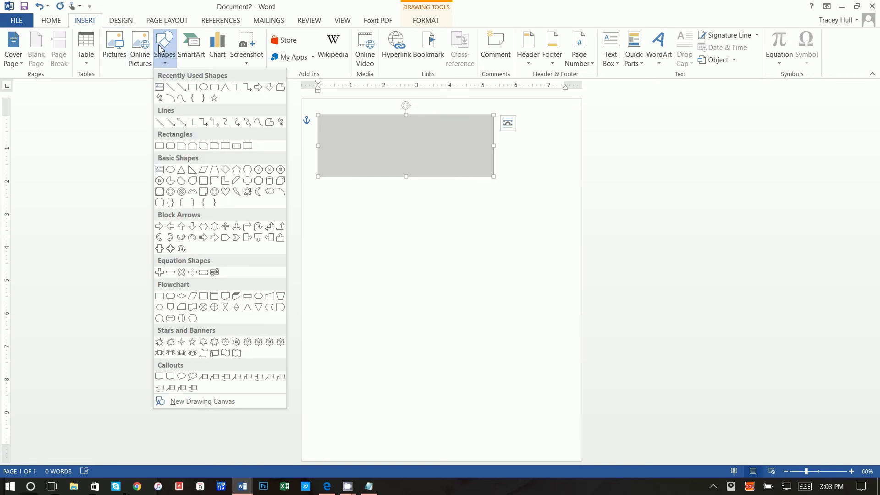
Draw an isosceles triangle beside the rectangle, rotate it to point right, and fill it gray.
left_click(226, 88)
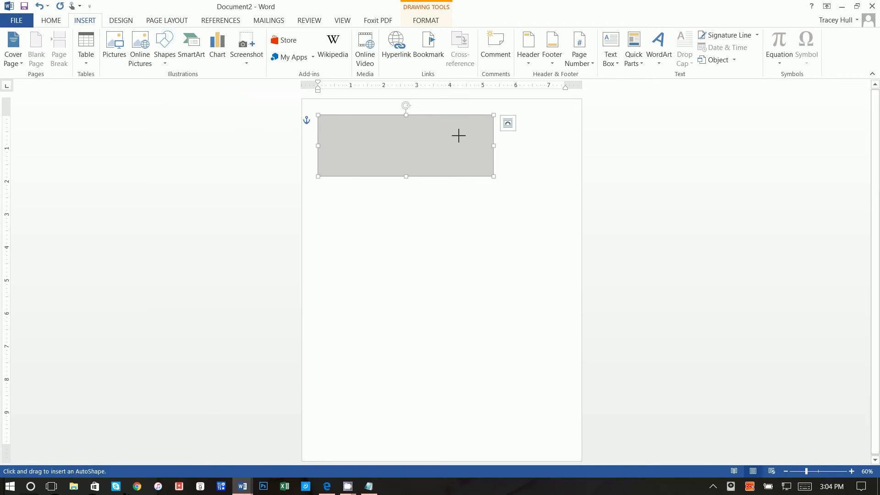
left_click_drag(503, 135, 539, 174)
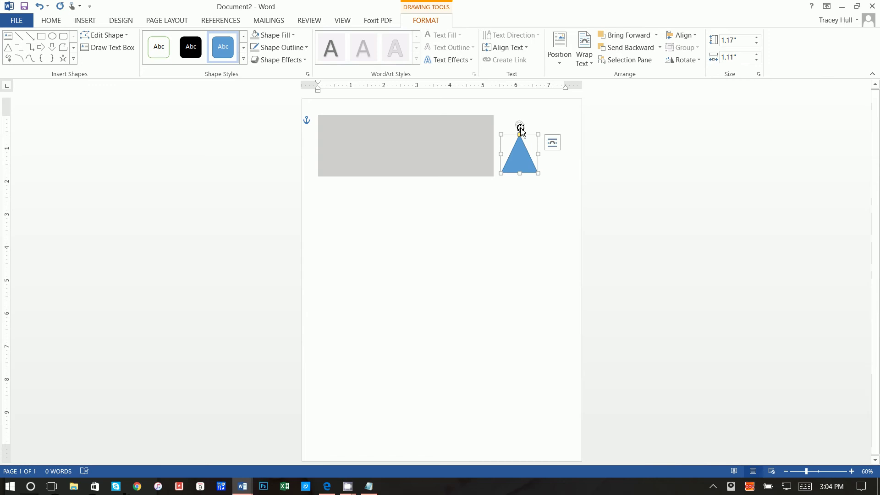
mouse_move(519, 125)
left_mouse_down()
mouse_move(535, 129)
mouse_move(548, 155)
mouse_move(509, 137)
left_mouse_up()
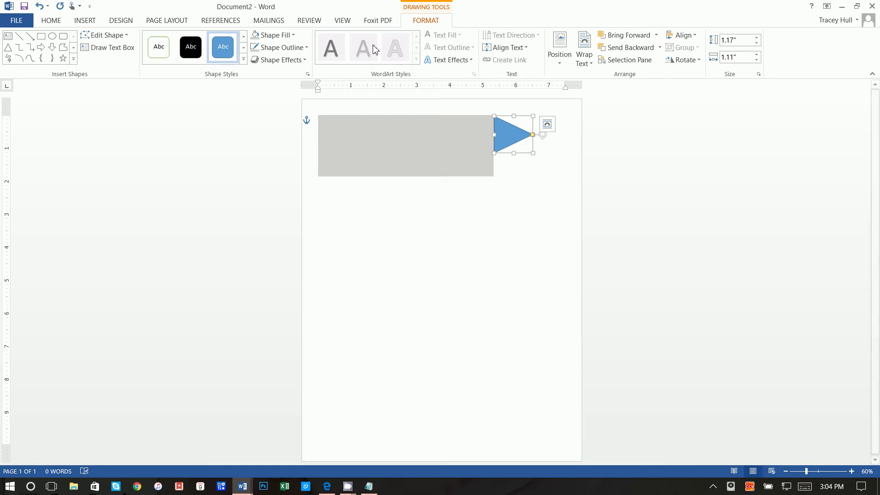
left_click(252, 37)
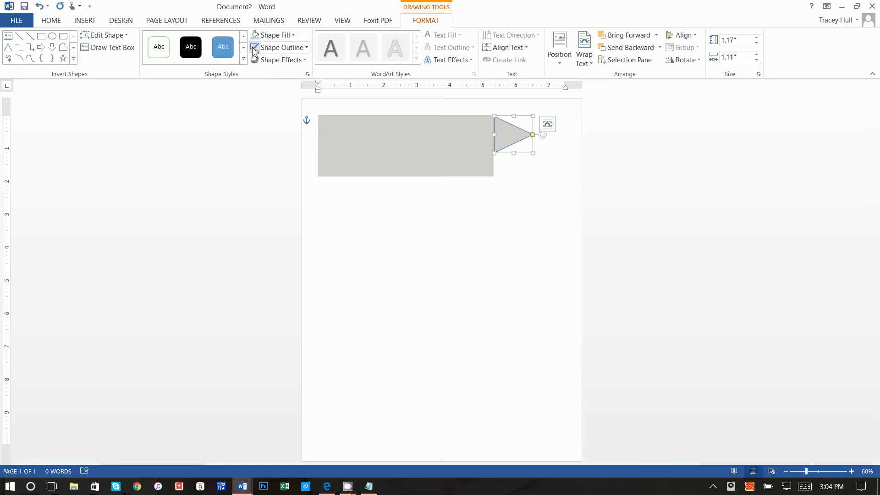
right_click(512, 138)
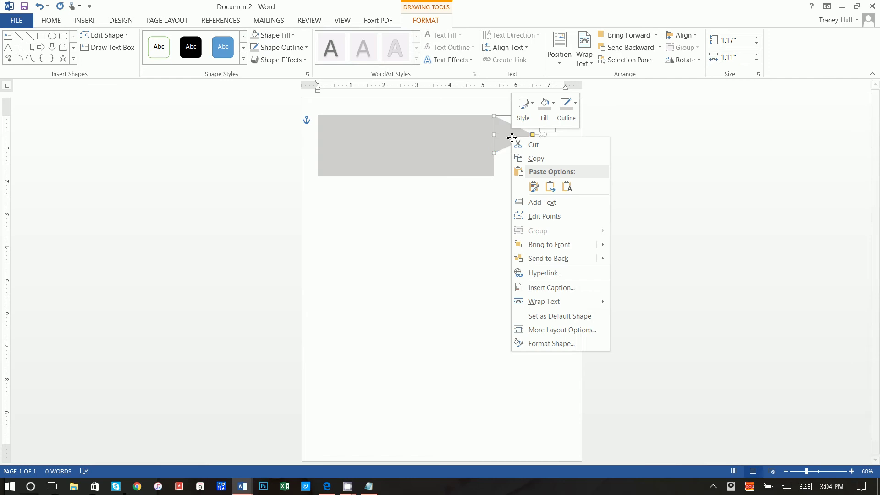
left_click(444, 151)
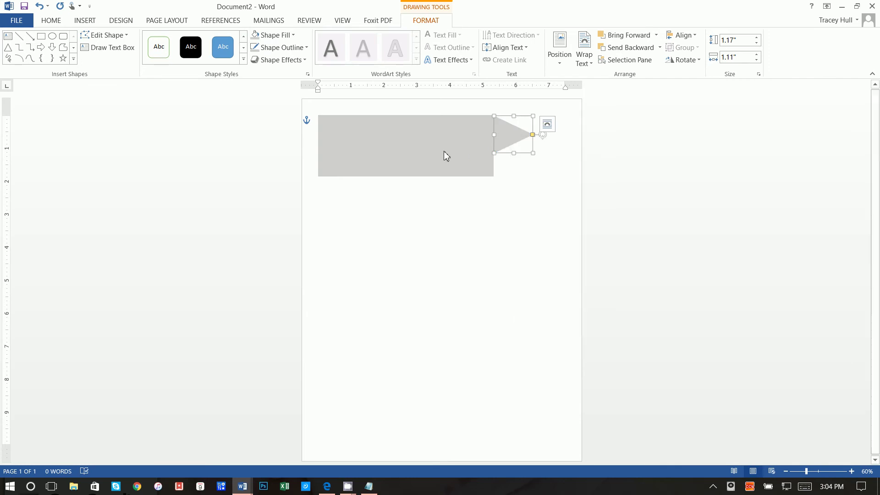
left_click(443, 150)
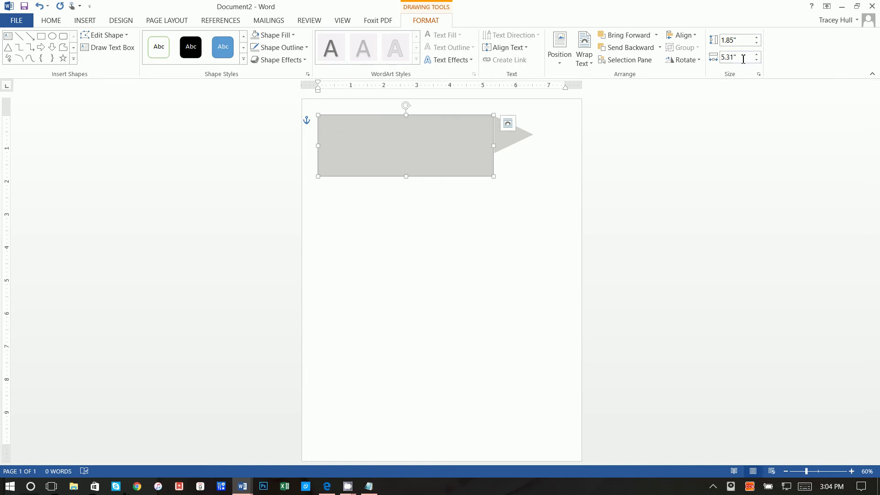
Set the rectangle's height to 2 inches and start replacing its width value.
left_click(744, 43)
key("BackSpace")
key("BackSpace")
key("Return")
type("2")
key("Return")
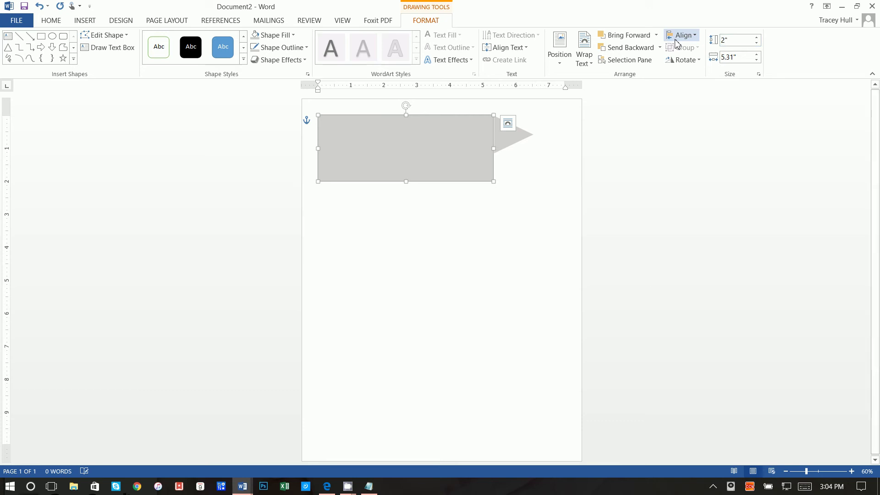
left_click(740, 60)
left_click(740, 60)
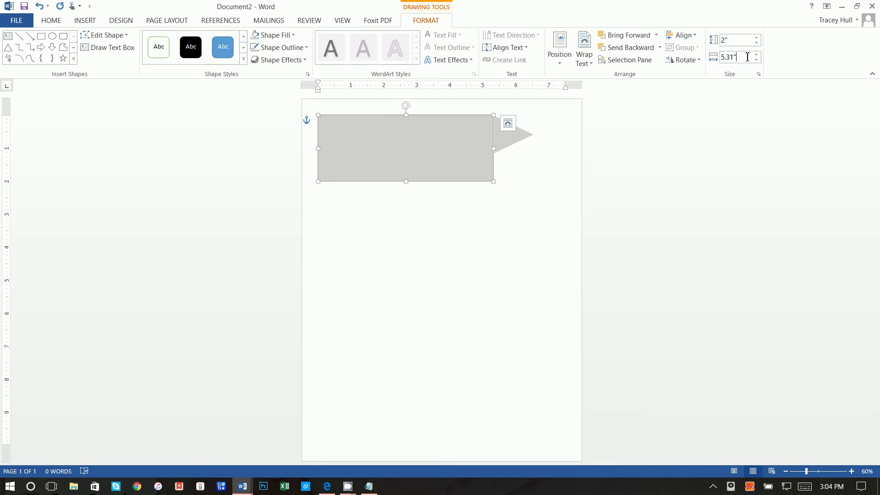
double_click(734, 57)
type("3")
Apply the 5.5-inch rectangle width, move the triangle to its edge, and make the triangle 1 inch wide.
key("Return")
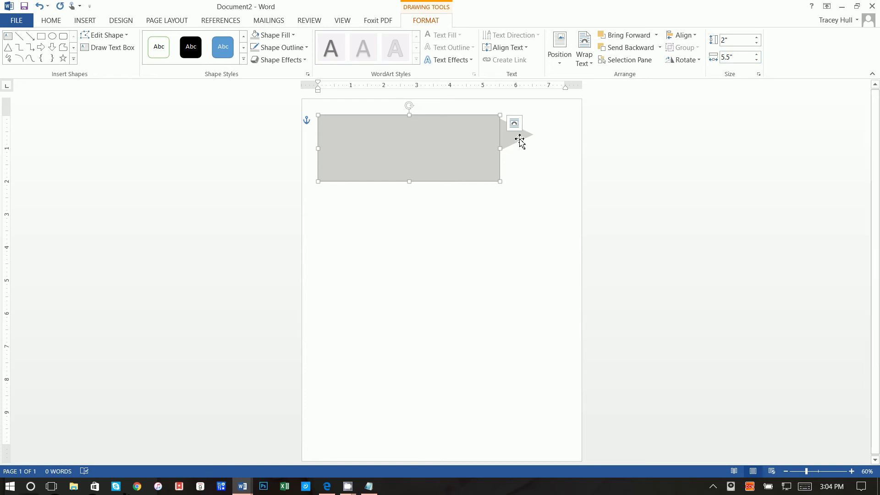
left_click_drag(522, 138, 525, 137)
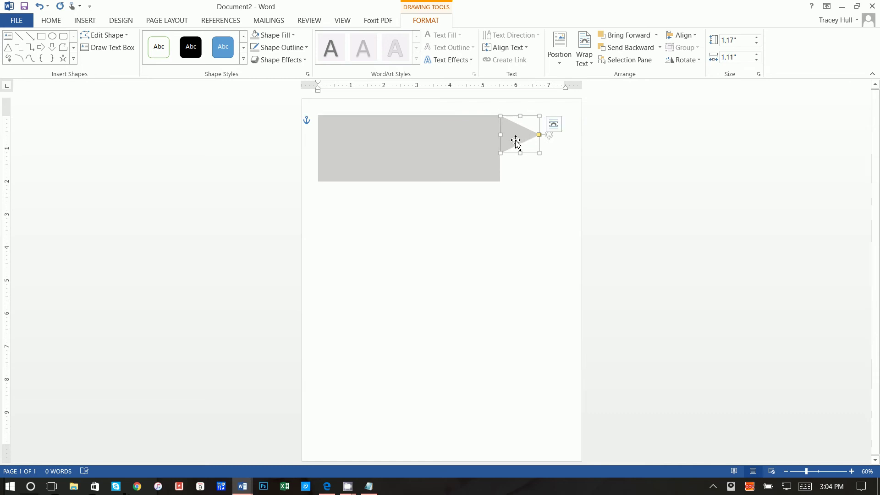
left_click(730, 40)
left_click(736, 58)
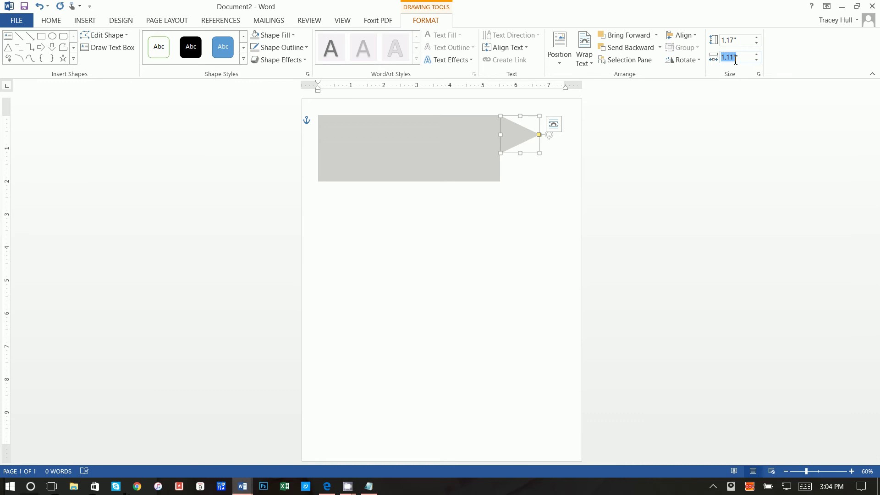
type("1")
key("Return")
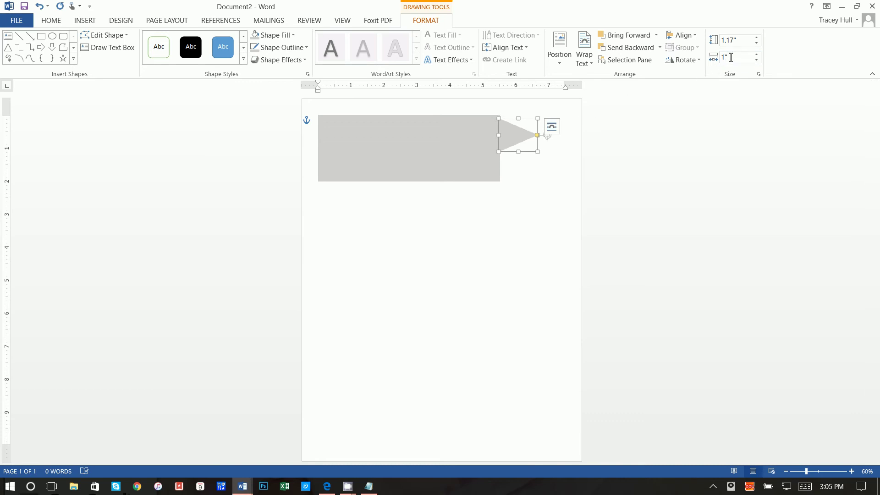
Make the triangle 1 inch tall and rotate it to point right at the rectangle's upper corner.
left_click_drag(548, 137, 521, 110)
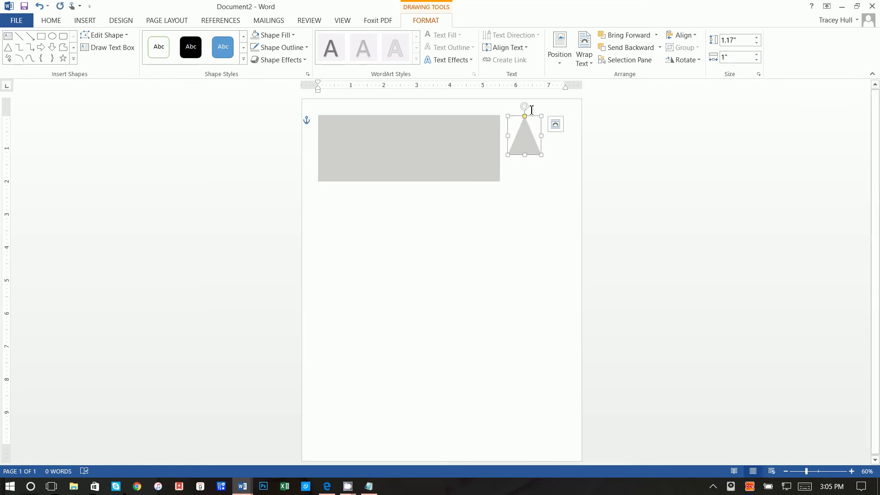
left_click(733, 43)
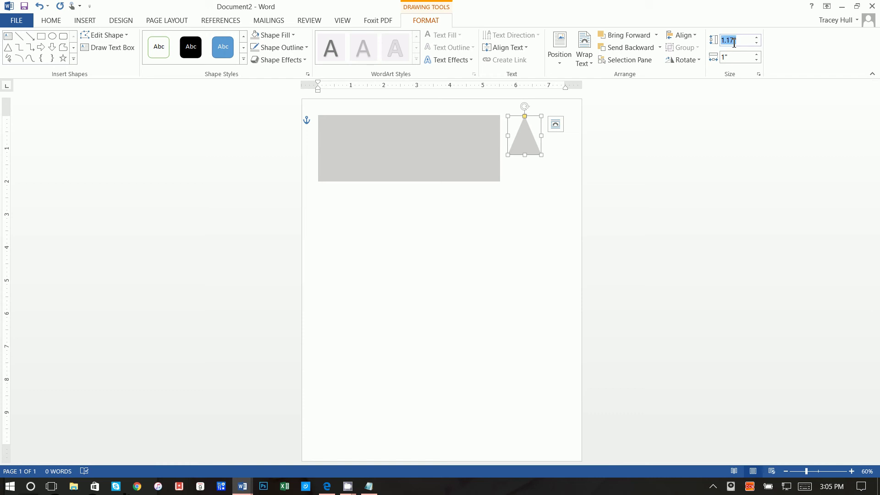
type("1")
key("Return")
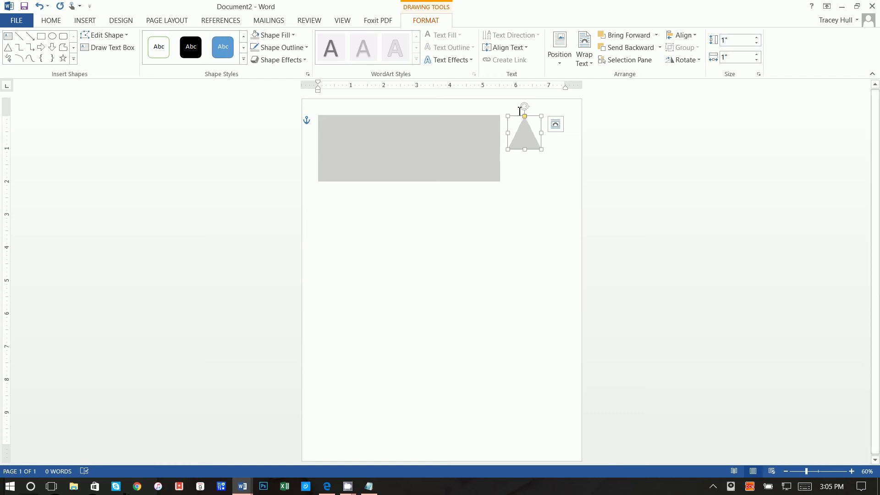
left_click_drag(525, 107, 524, 136)
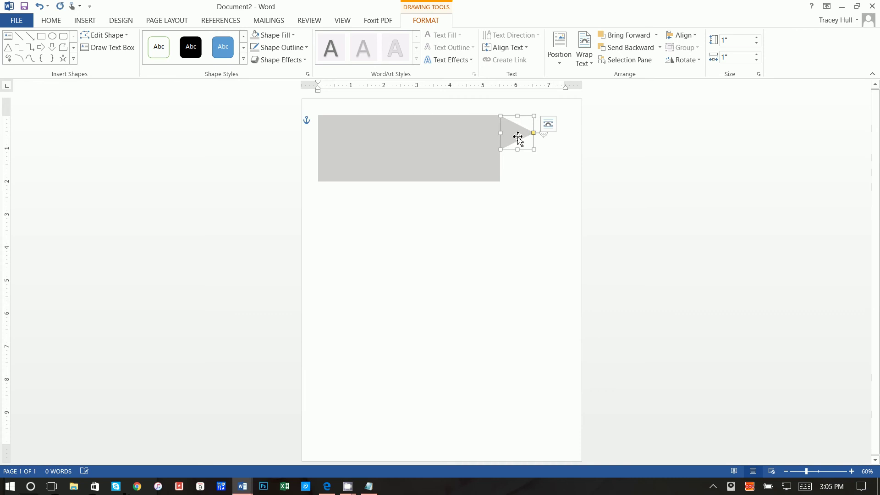
right_click(518, 136)
Copy the triangle and place the pasted duplicate just below the first one.
left_click(527, 158)
left_click(517, 210)
right_click(517, 212)
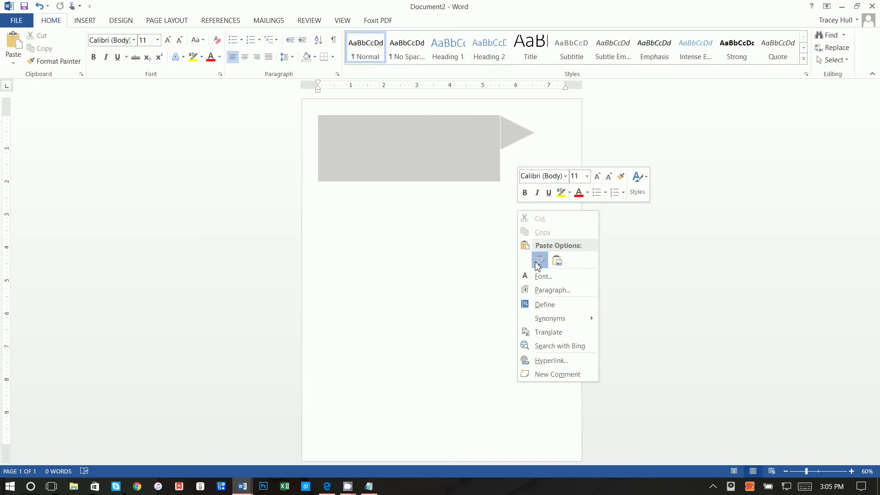
left_click(538, 259)
left_click_drag(345, 130, 526, 161)
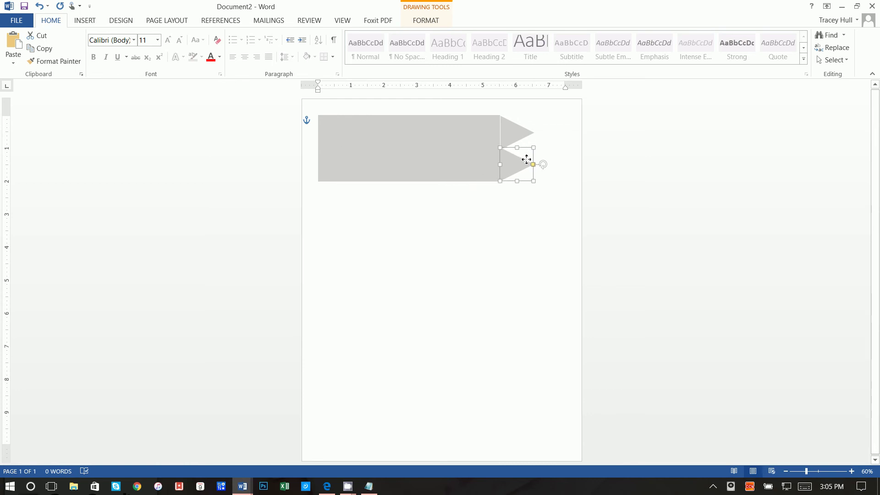
left_click(556, 211)
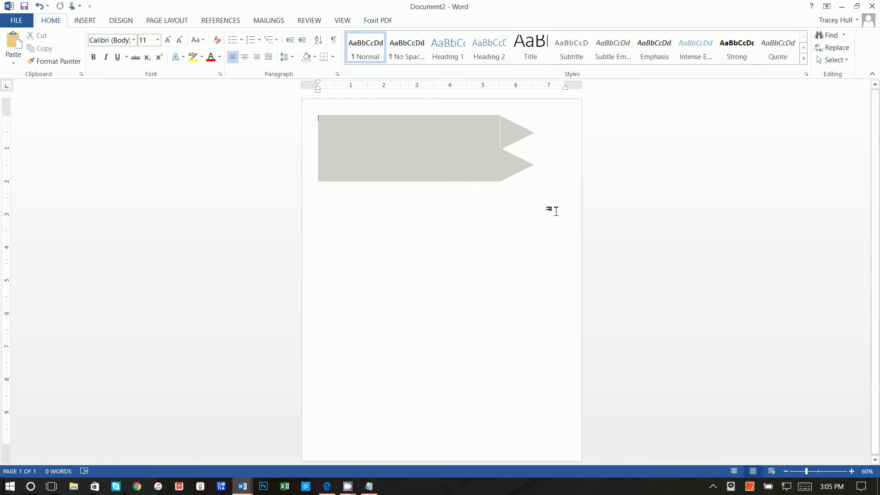
Nudge both triangles slightly right so they line up at the banner's end.
left_click(514, 135)
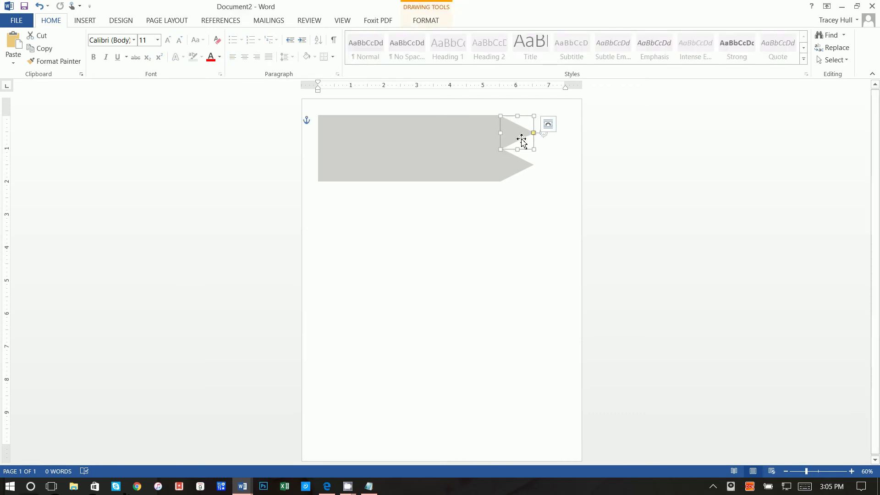
left_click(516, 265)
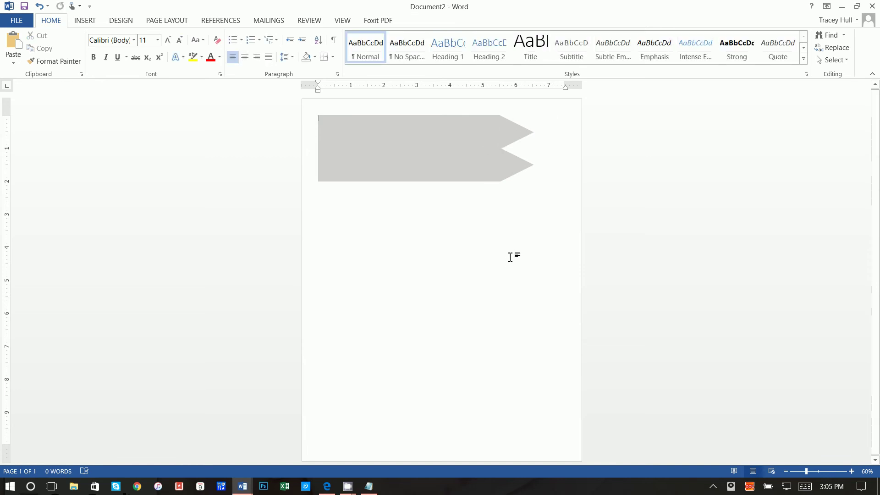
left_click(517, 171)
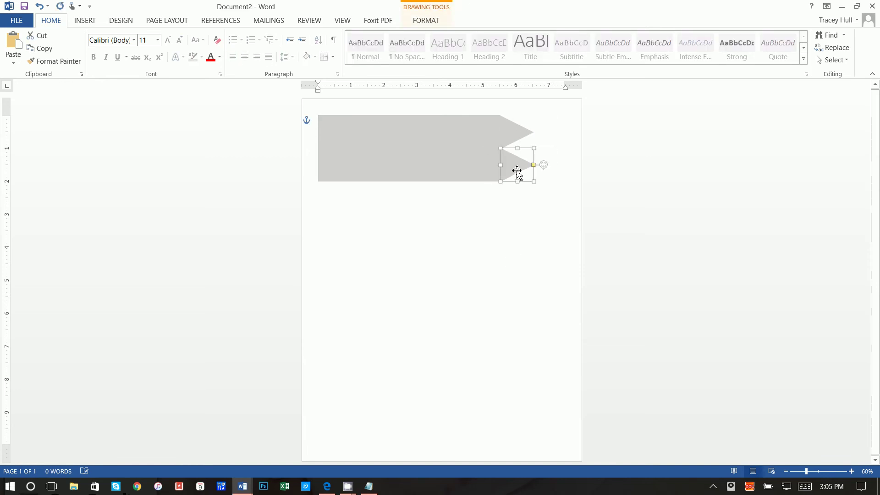
key("Right")
key("Right")
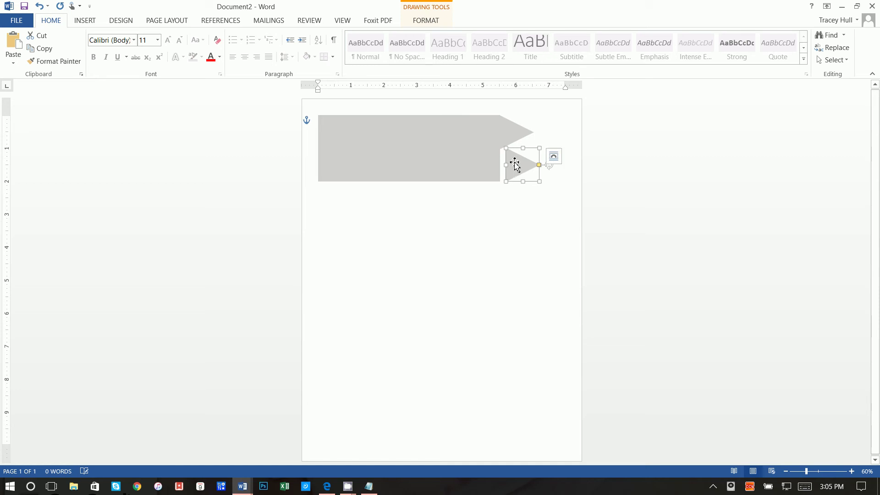
left_click(506, 130)
key("Right")
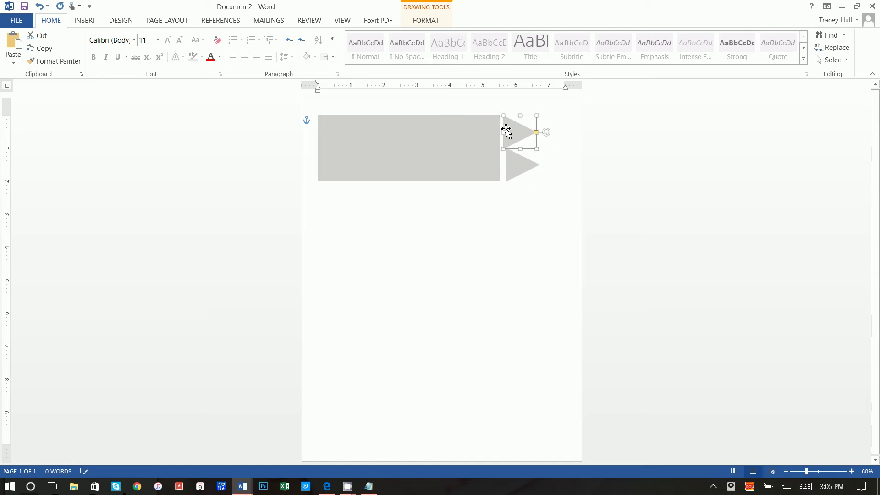
key("ctrl+Right")
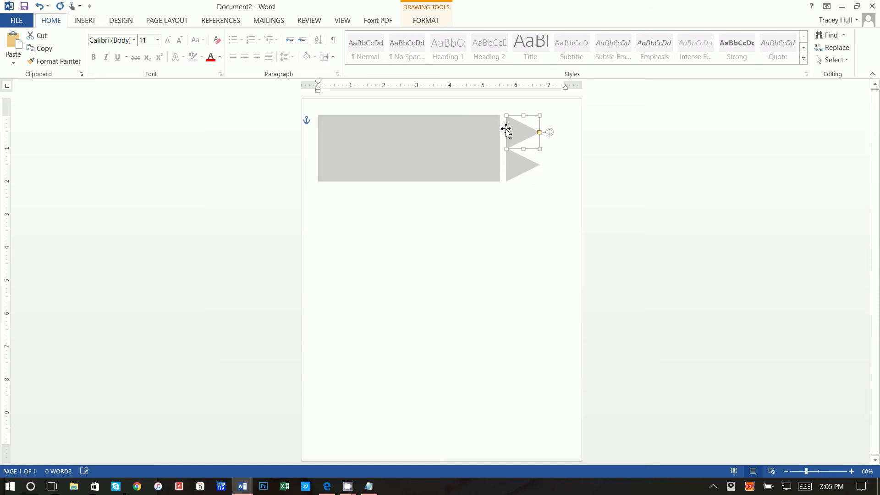
left_click(539, 248)
left_click(526, 127)
left_click(478, 234)
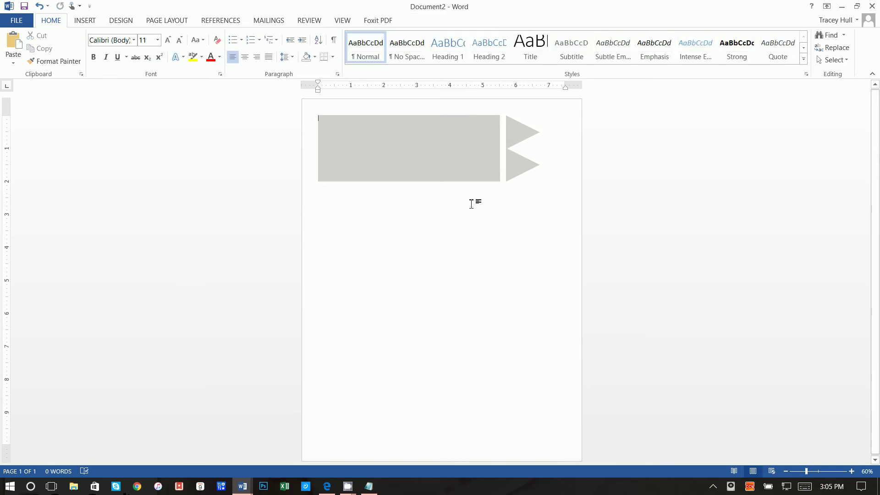
Stretch the gray rectangle's right edge to meet both triangles.
left_click(478, 169)
left_click_drag(501, 149, 505, 147)
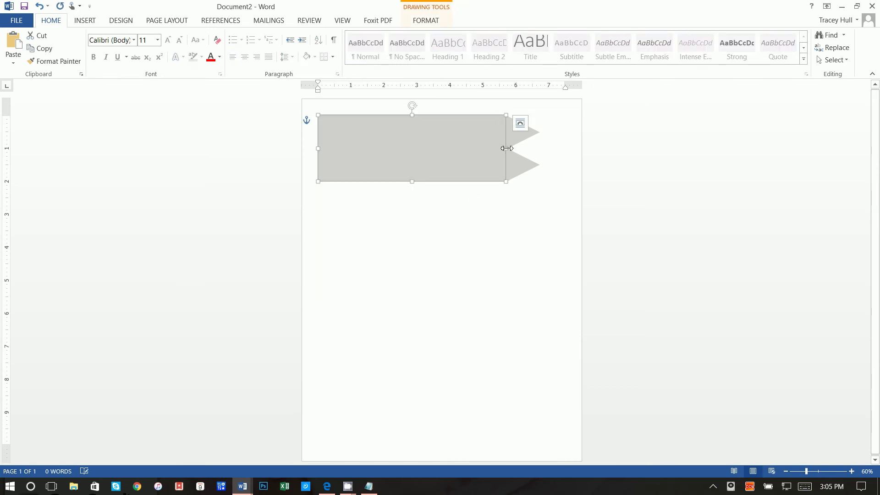
left_click(493, 221)
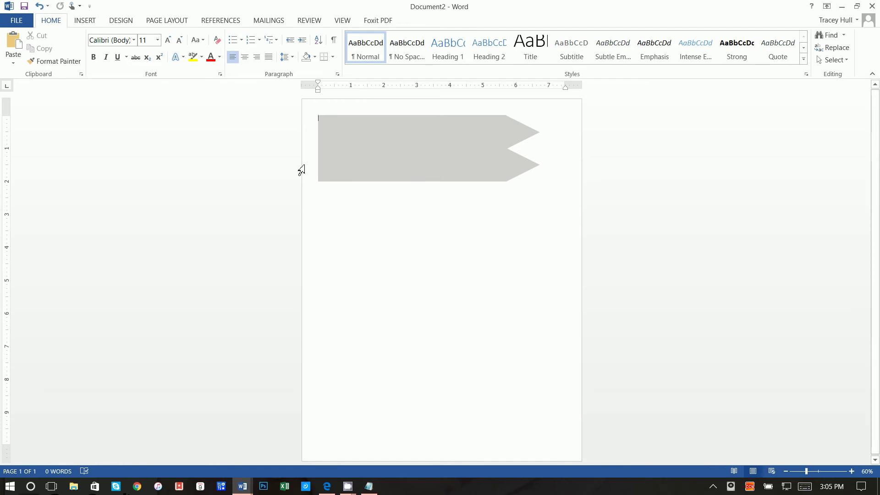
left_click(87, 20)
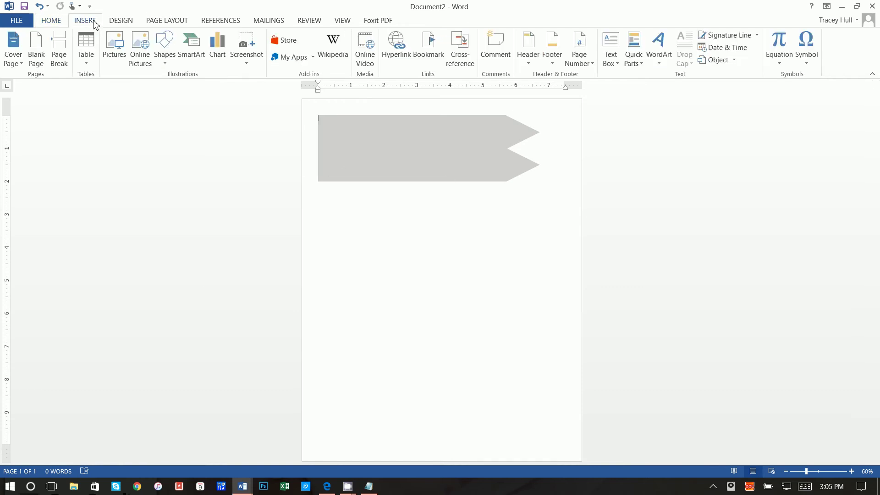
Draw a 2.07" by 2.56" text box over the banner's left end and fill it dark grey.
left_click(618, 41)
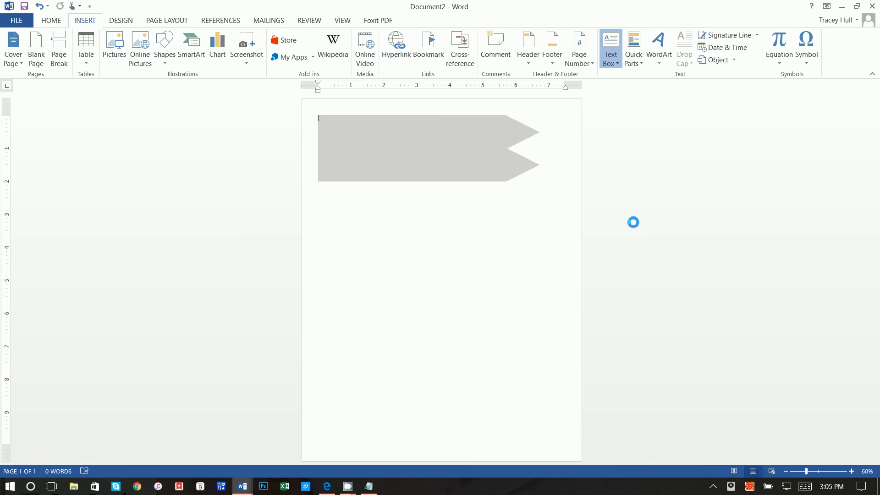
left_click(638, 307)
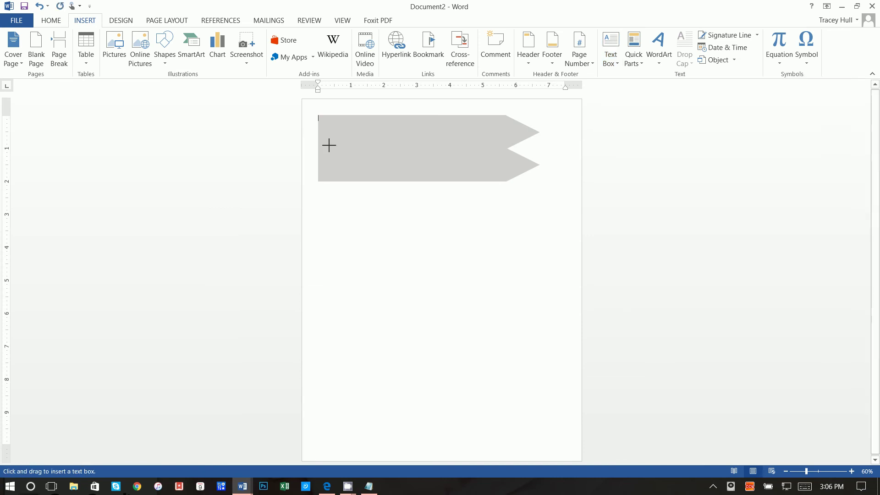
mouse_move(317, 120)
left_mouse_down()
mouse_move(374, 155)
mouse_move(402, 190)
left_mouse_up()
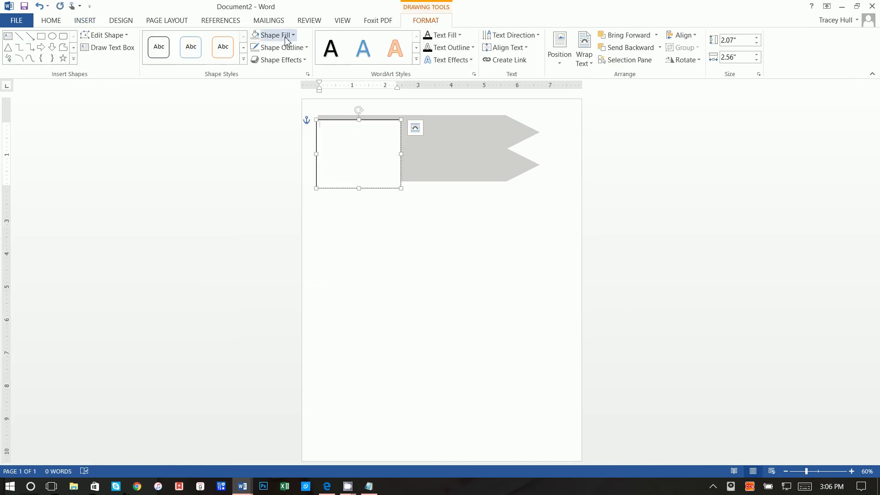
left_click(285, 40)
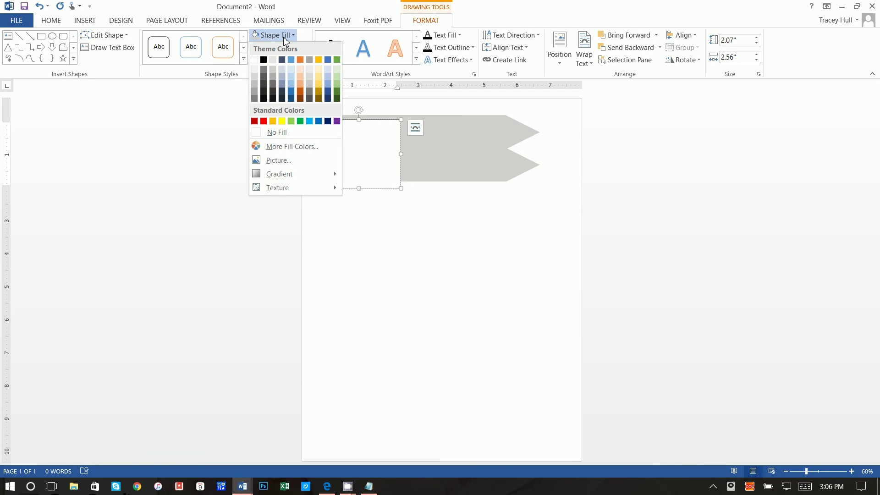
left_click(264, 70)
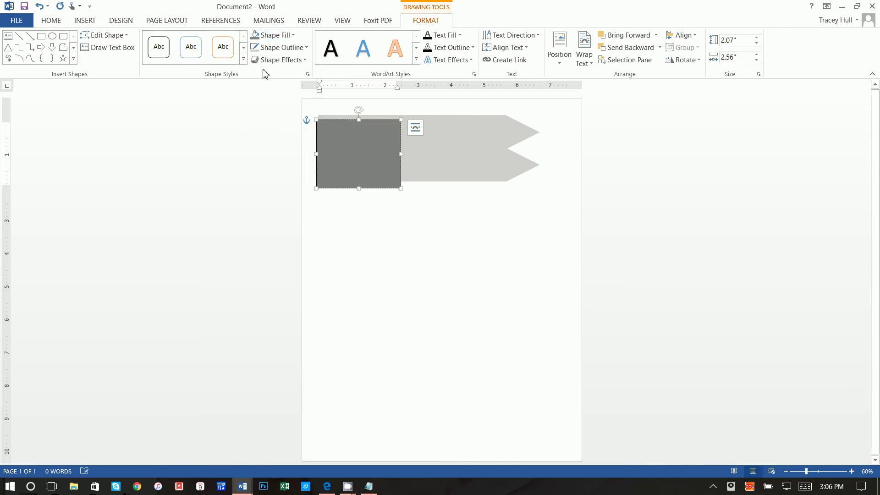
Change the dark grey box's shape to Rounded Rectangle.
left_click(110, 37)
mouse_move(114, 51)
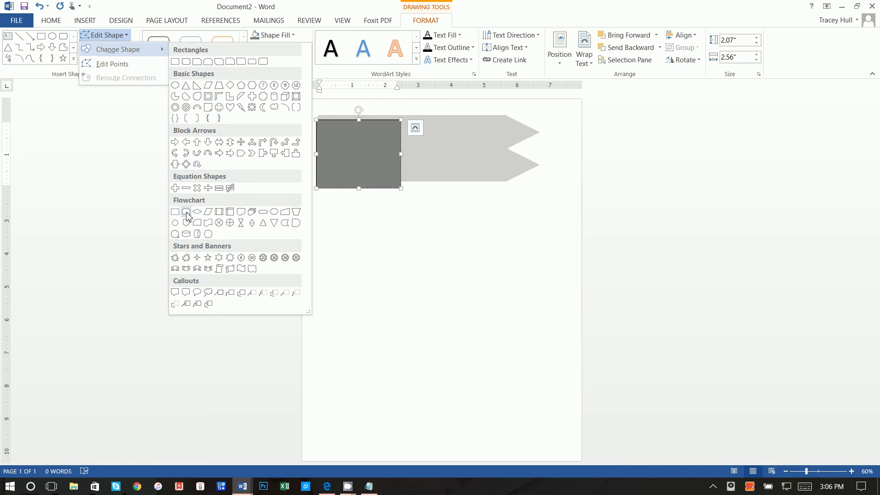
left_click(187, 62)
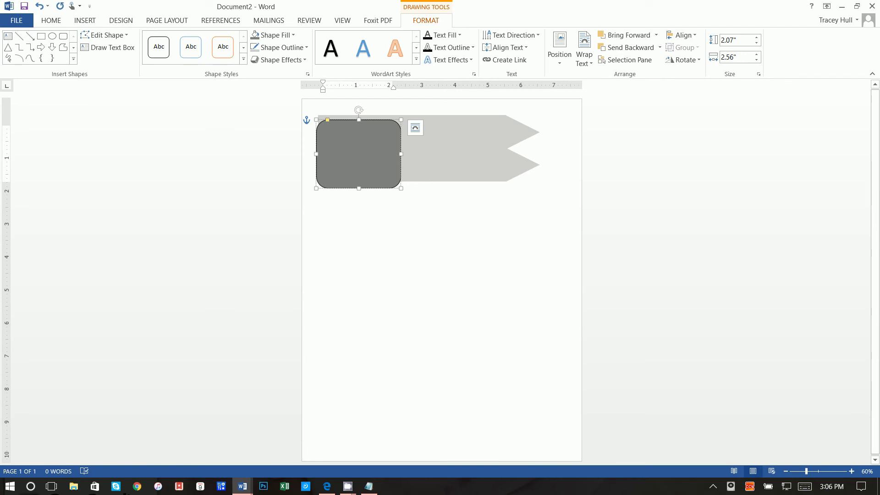
Type 'Excess PTA Budget Project' in the box and make the text white.
type("Excess PTA Budget Project")
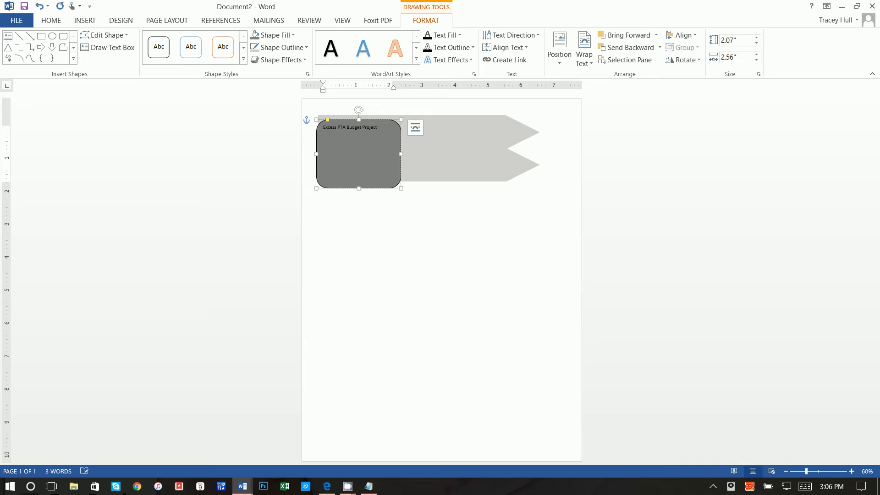
key("ctrl+a")
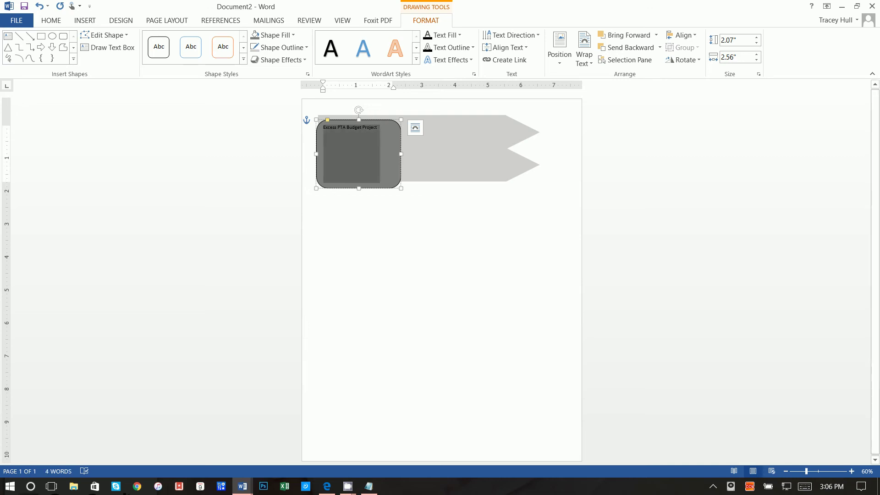
left_click(51, 20)
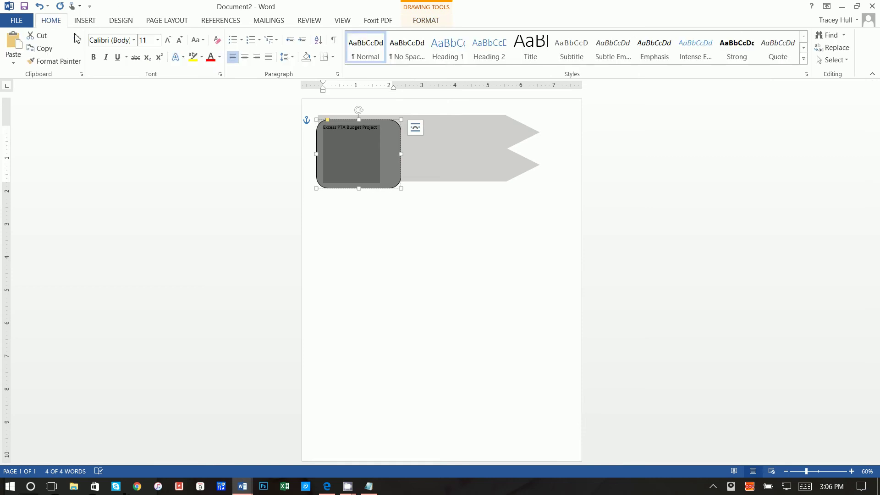
left_click(220, 57)
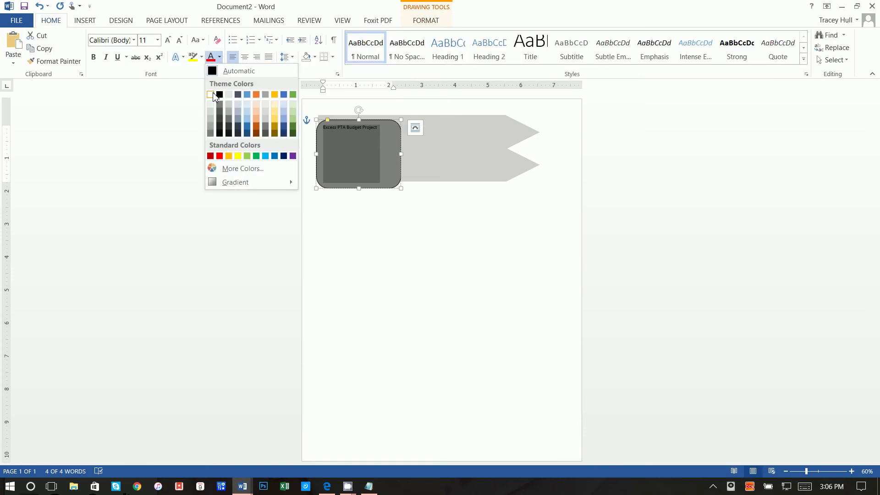
left_click(212, 92)
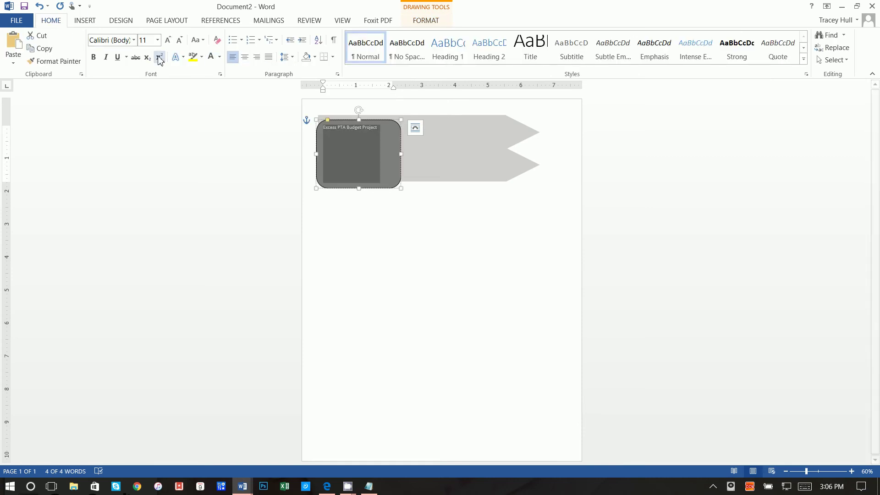
Set the text to 'a song for jennifer' at 28 pt, shrink the box, and centre it.
left_click(134, 40)
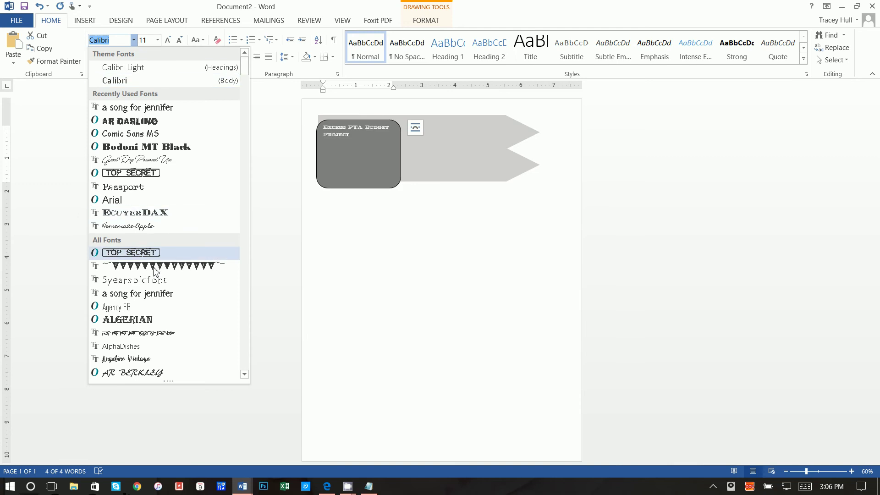
key("Escape")
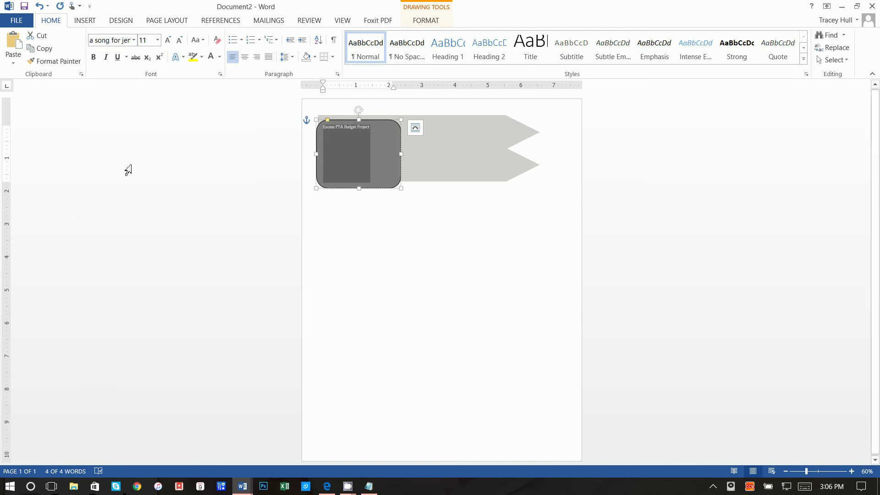
left_click(147, 40)
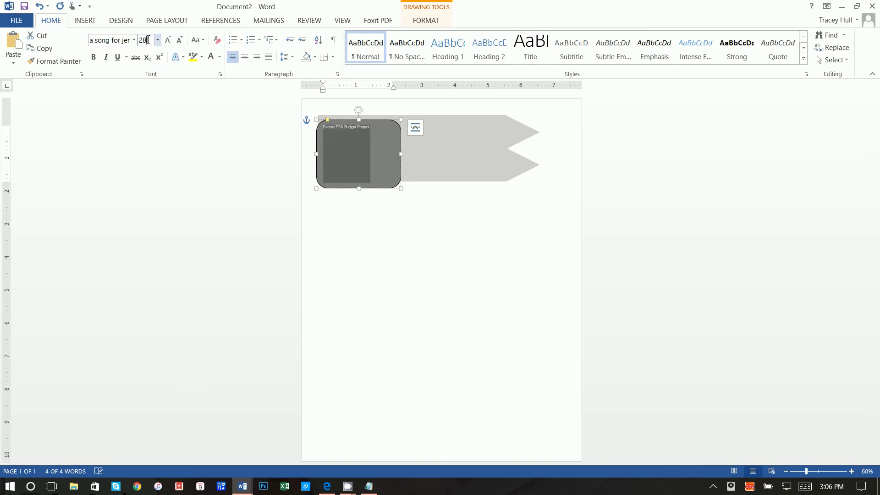
key("Return")
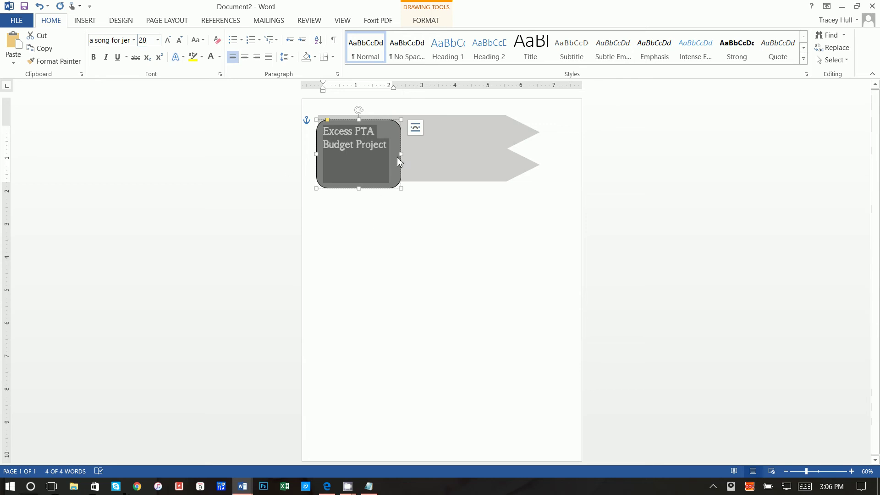
left_click_drag(402, 188, 392, 175)
left_click(245, 56)
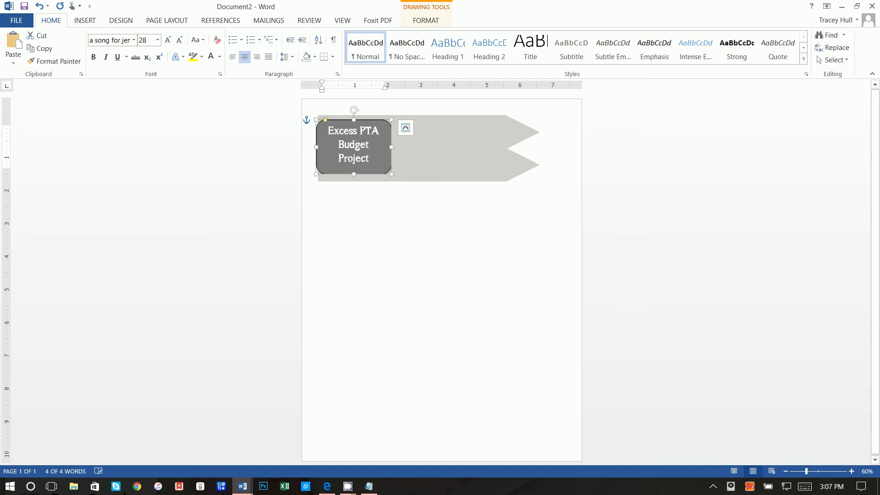
left_click(353, 118)
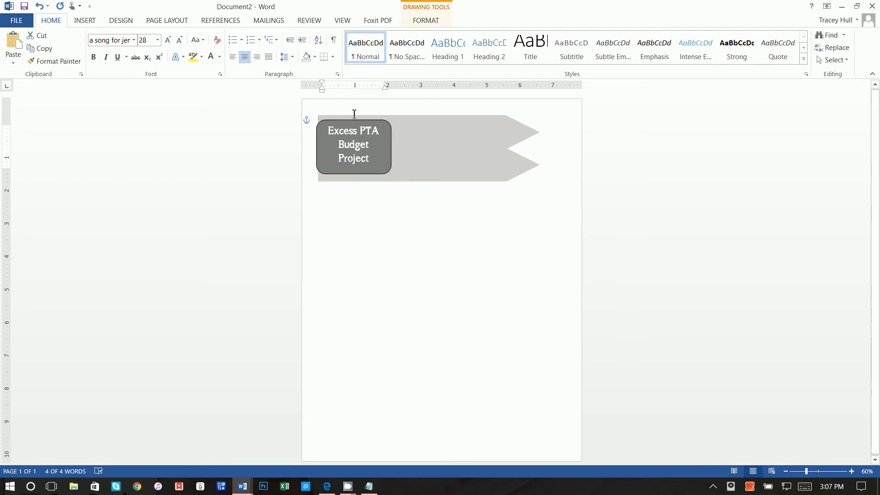
Rotate the rounded label box to a slight tilt on the banner.
left_click(353, 123)
left_click_drag(353, 112, 343, 115)
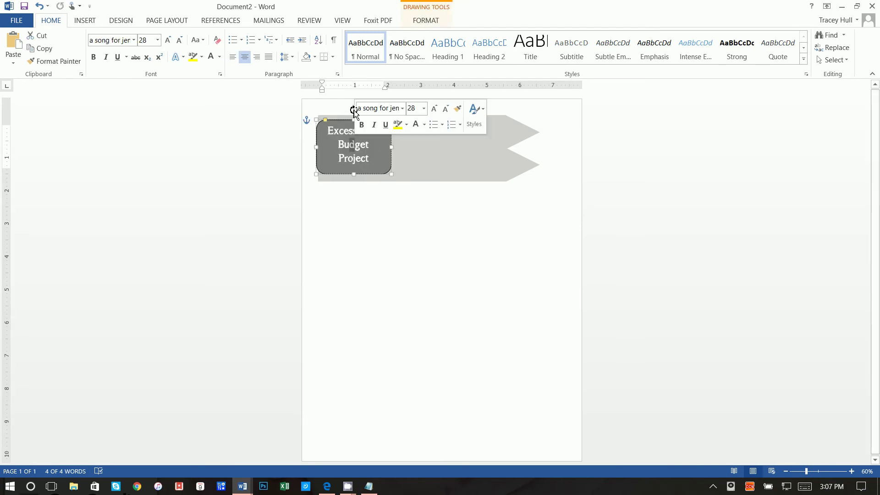
key("Right")
key("Right")
key("Right")
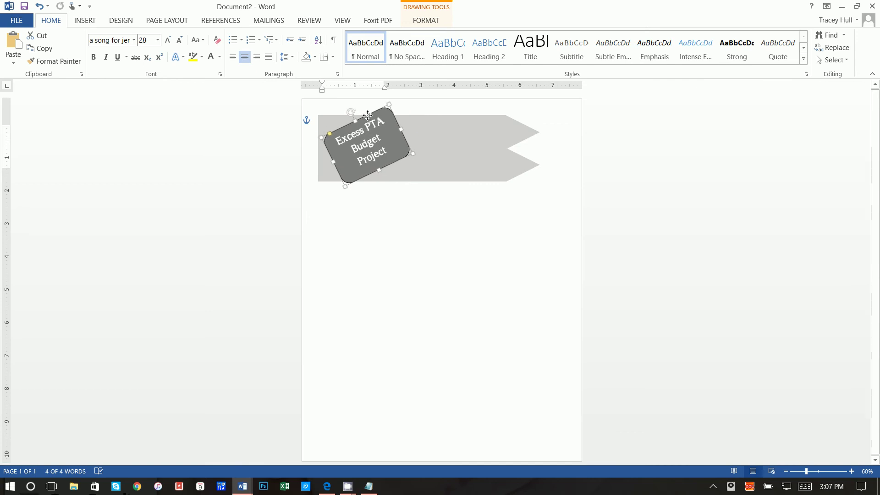
left_click_drag(350, 112, 362, 112)
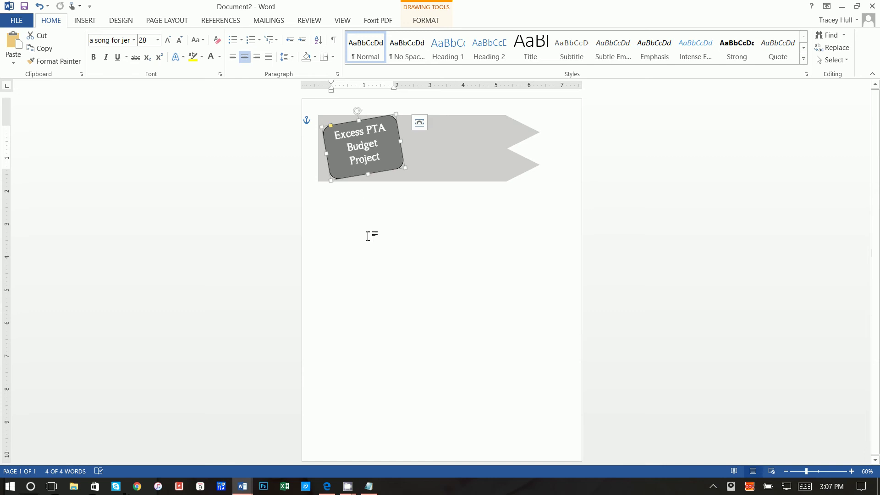
Enlarge the box's text to 30 pt.
left_click(366, 148)
left_click_drag(377, 159, 331, 132)
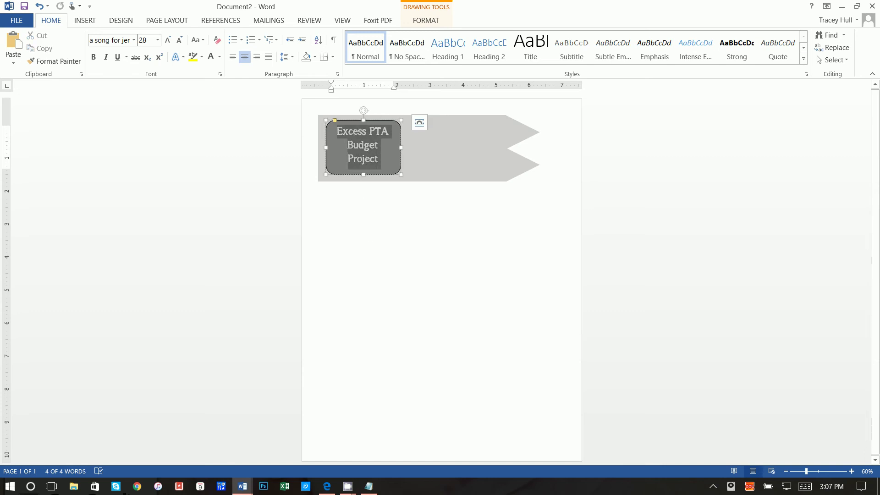
left_click(149, 41)
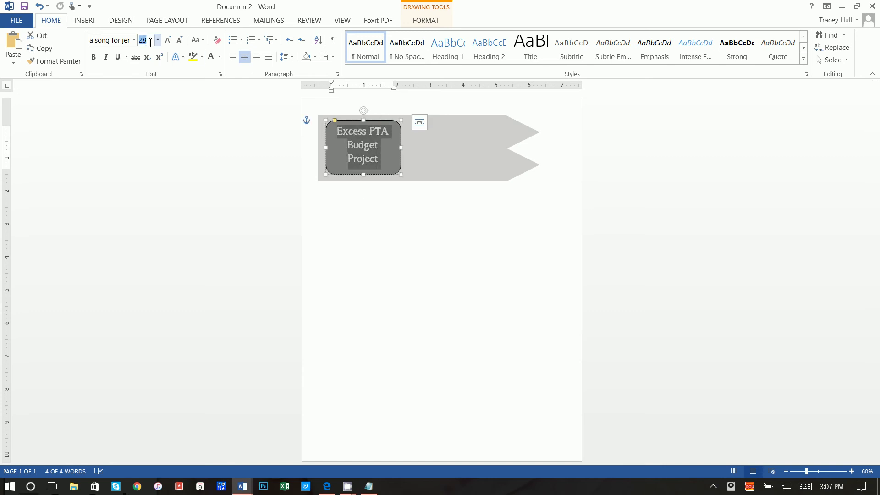
type("30")
key("Return")
left_click(324, 249)
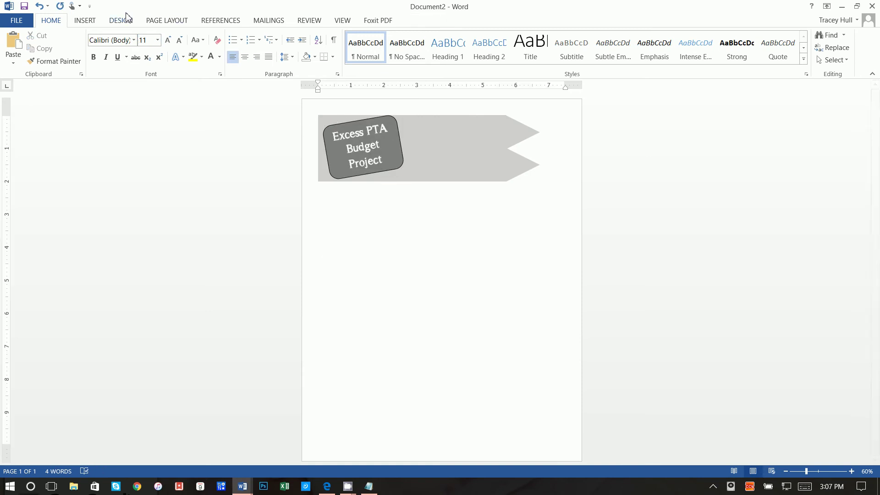
left_click(87, 21)
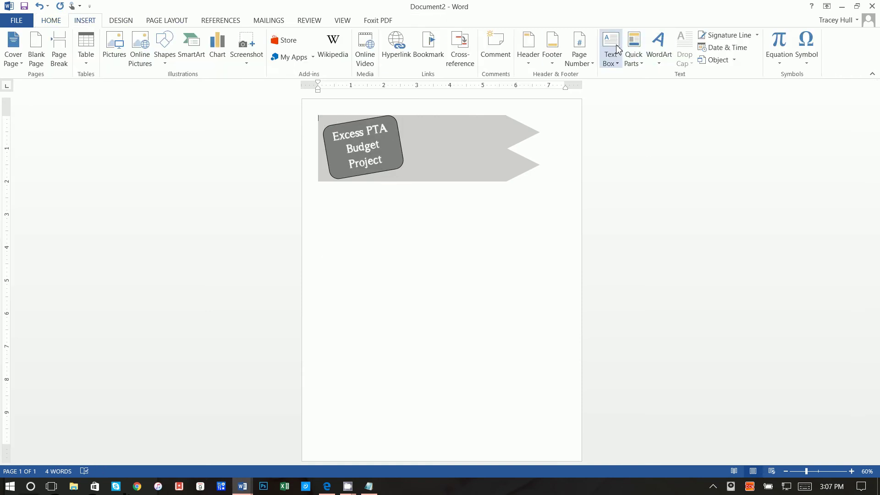
Draw a text box on the banner's right with 'VOTE' and the $30,000 subtitle, correcting 'improvising'.
left_click(611, 55)
left_click(647, 308)
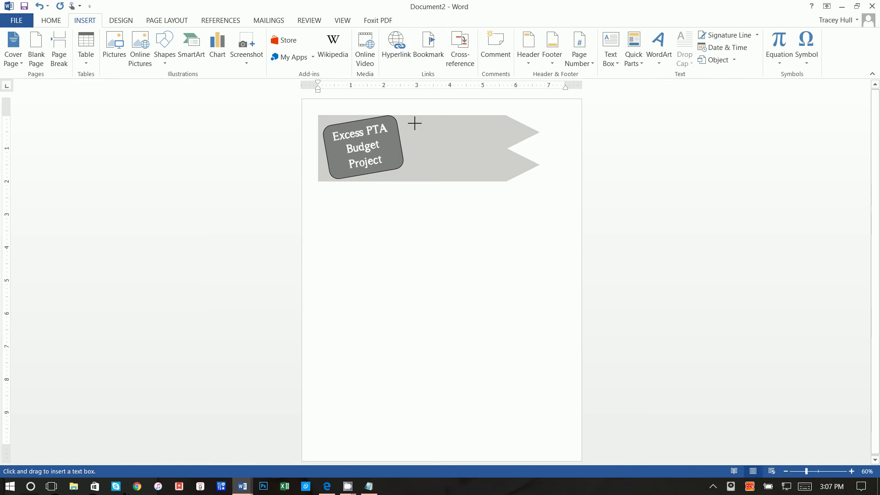
mouse_move(401, 120)
left_mouse_down()
mouse_move(497, 195)
mouse_move(526, 185)
left_mouse_up()
type("VOTE")
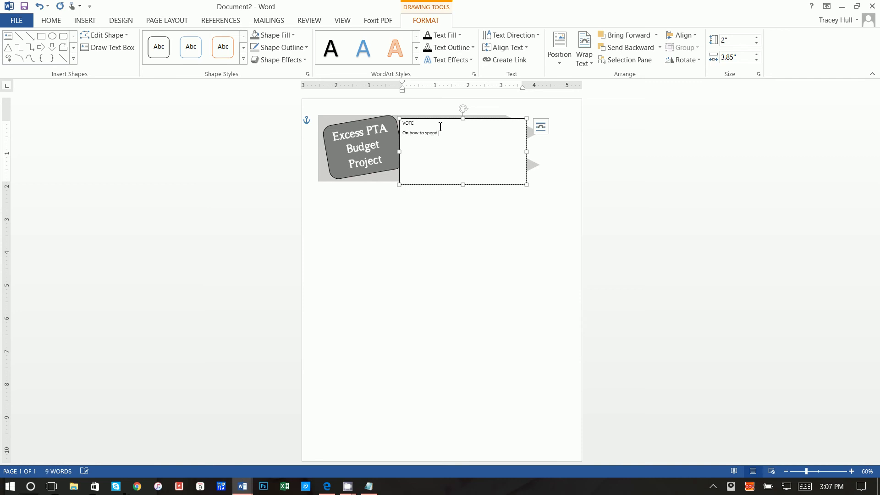
type("$30,000 on imporving our school")
right_click(481, 134)
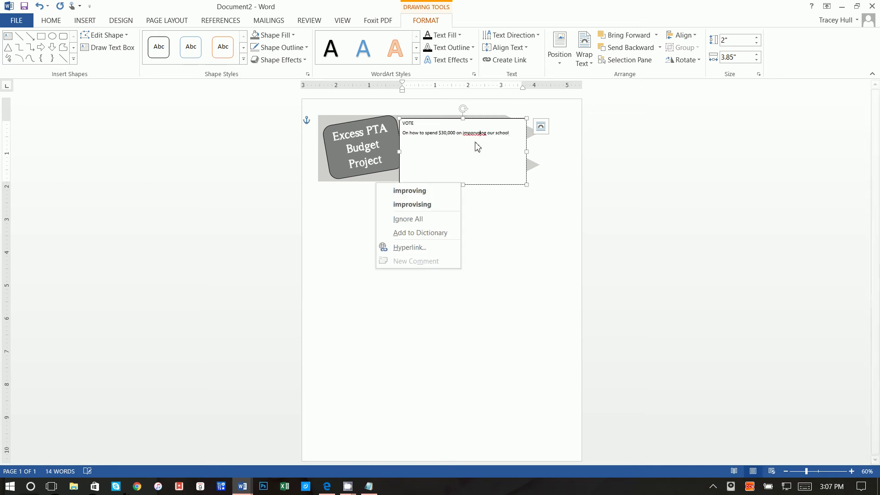
left_click(427, 205)
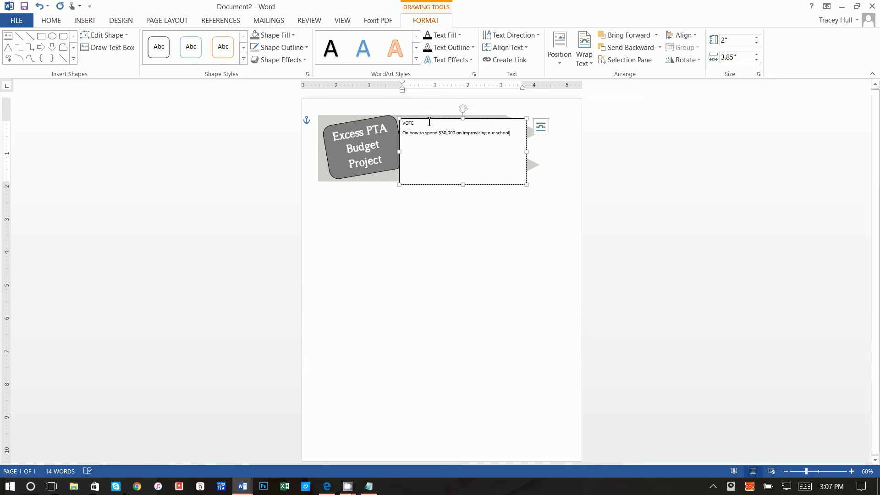
key("ctrl+a")
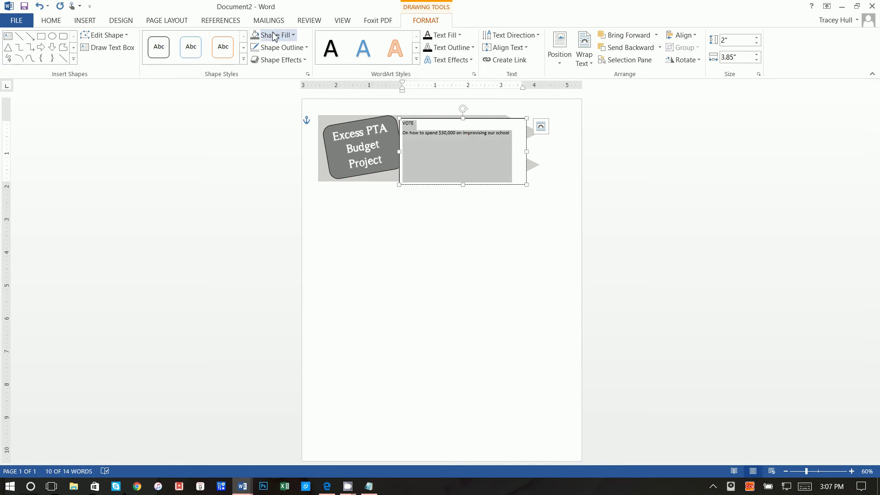
Remove the VOTE text box's fill and outline.
left_click(273, 36)
left_click(274, 132)
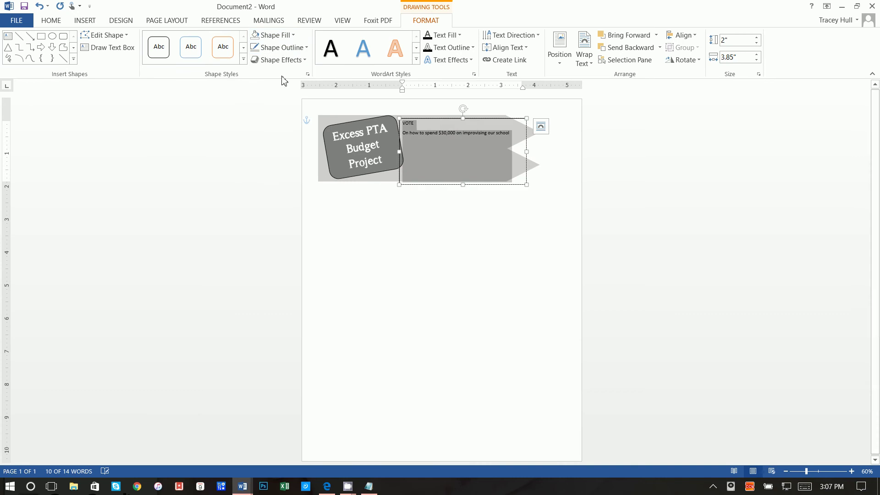
left_click(281, 48)
left_click(285, 145)
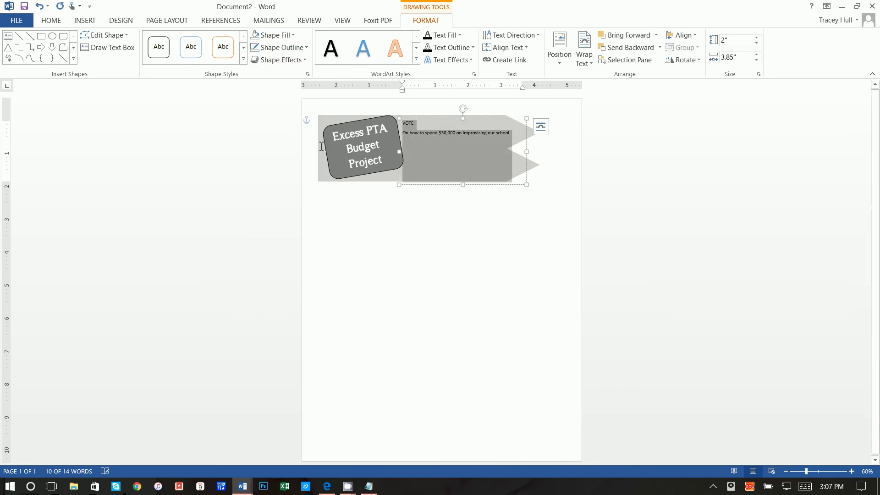
Reduce the box text's spacing after to 6 pt and use tighter line spacing.
left_click(478, 133)
key("ctrl+a")
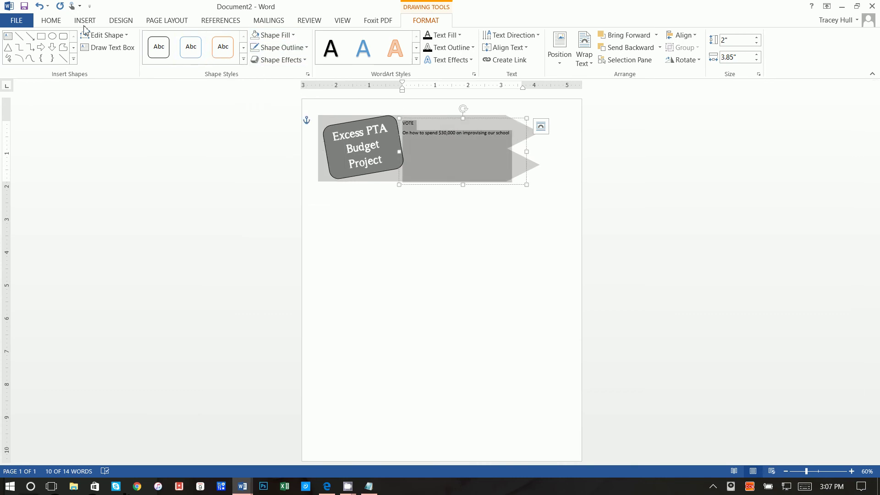
left_click(51, 21)
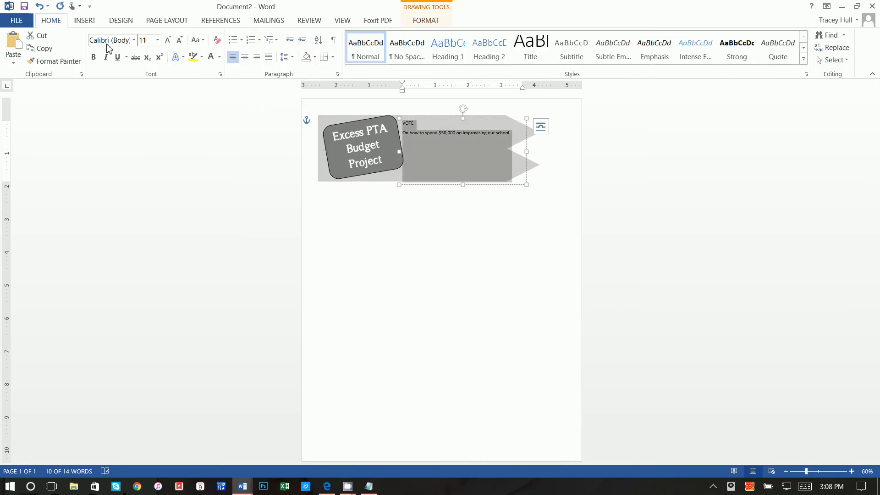
left_click(285, 59)
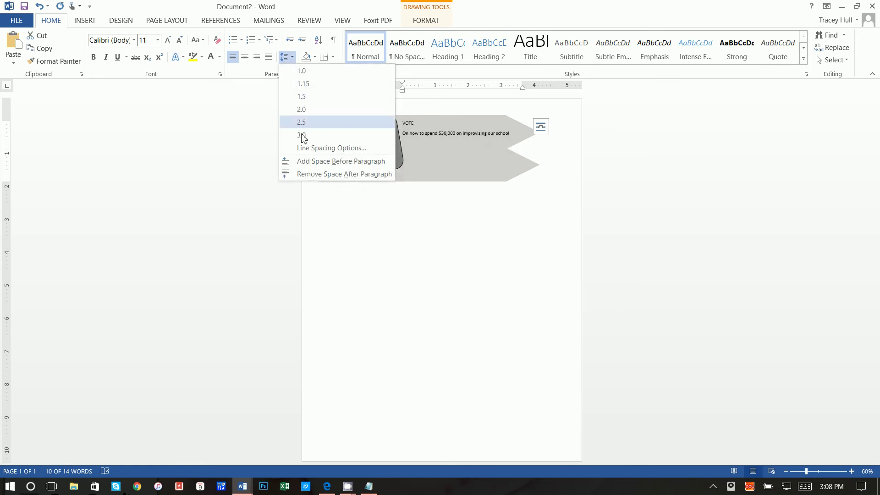
left_click(316, 148)
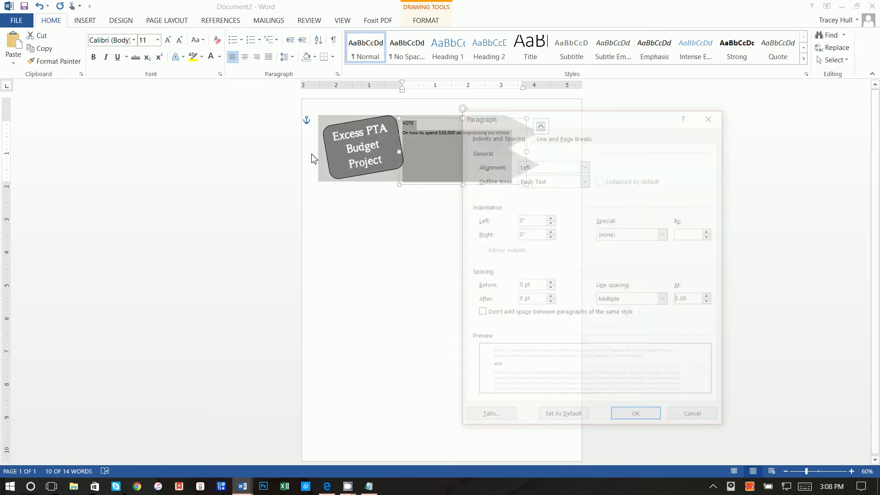
left_click(549, 303)
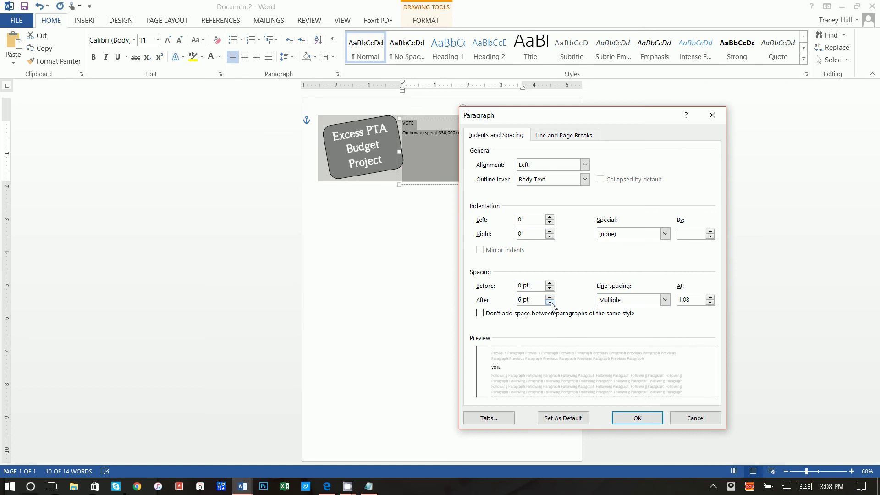
left_click(665, 300)
left_click(614, 317)
left_click(637, 418)
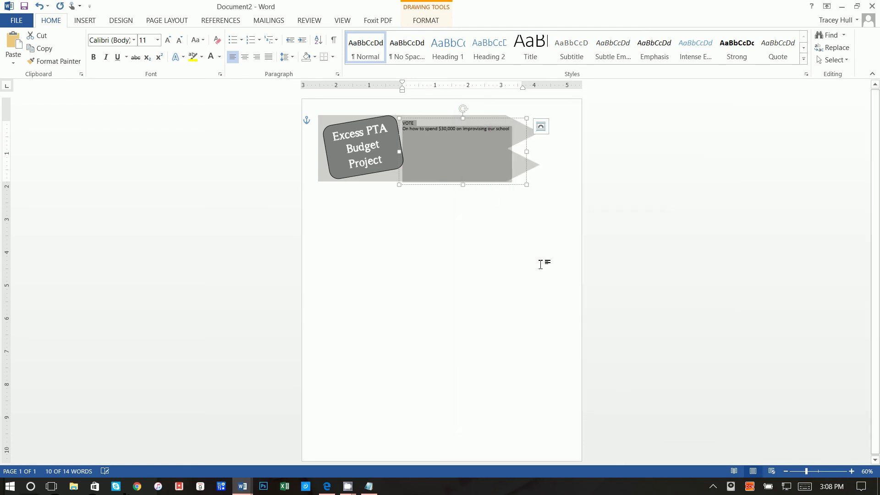
left_click(438, 143)
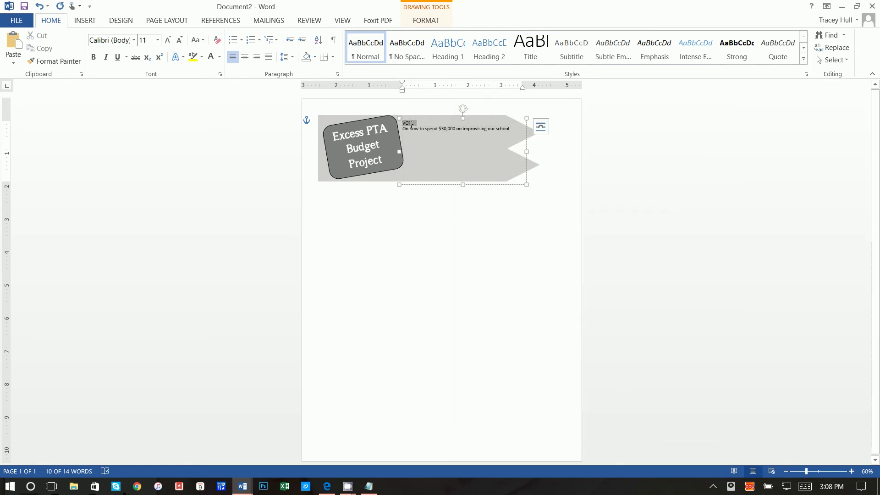
left_click(134, 40)
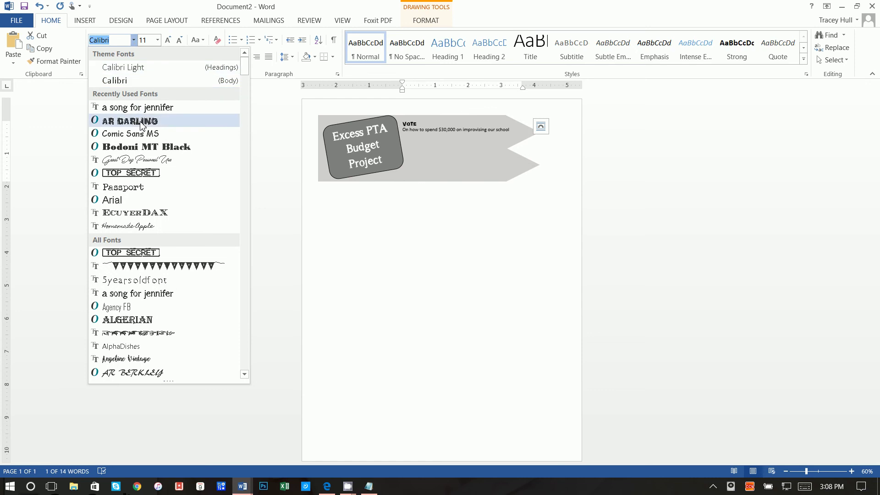
Set VOTE in AR DARLING at 55 pt, centred, and nudge the box up slightly.
left_click(141, 122)
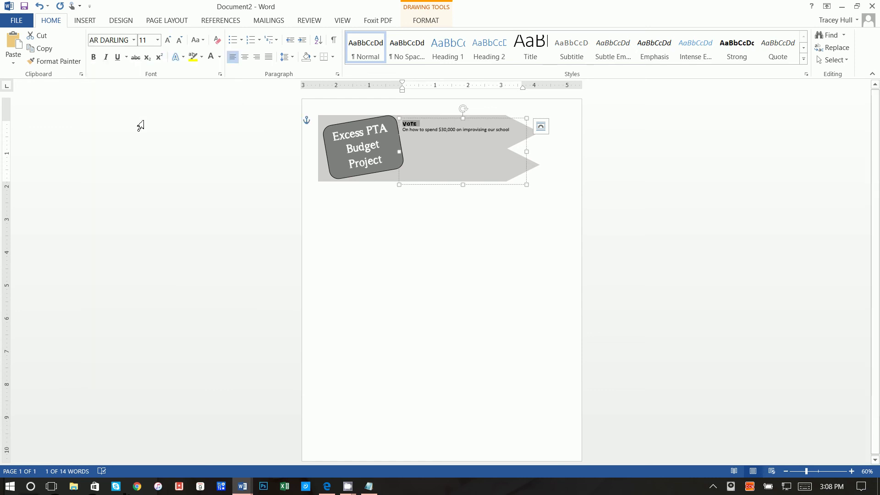
left_click(157, 41)
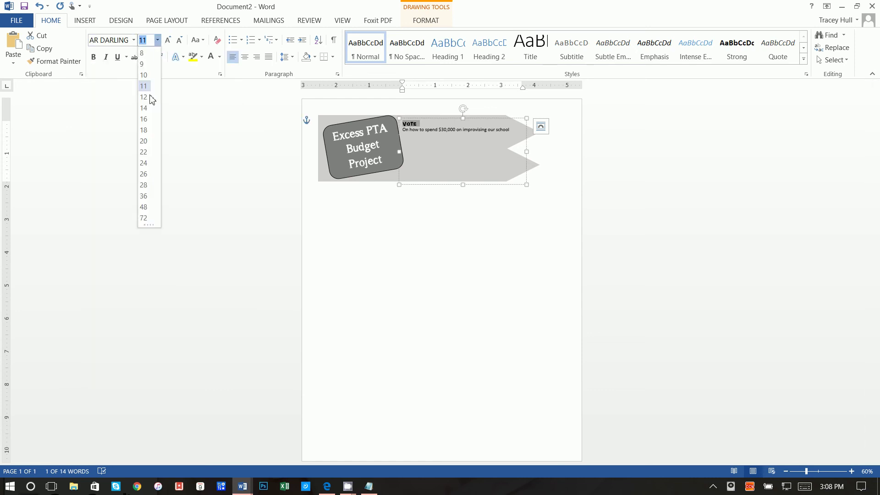
left_click(144, 207)
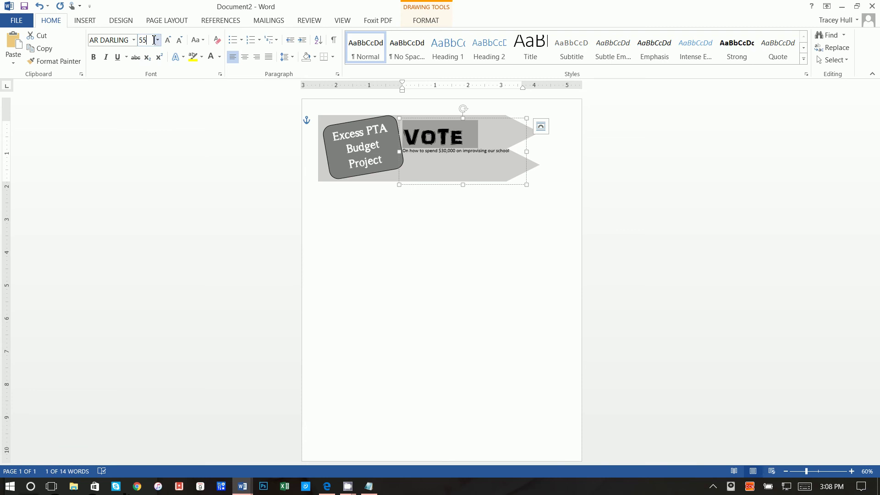
left_click(154, 40)
type("55")
key("Return")
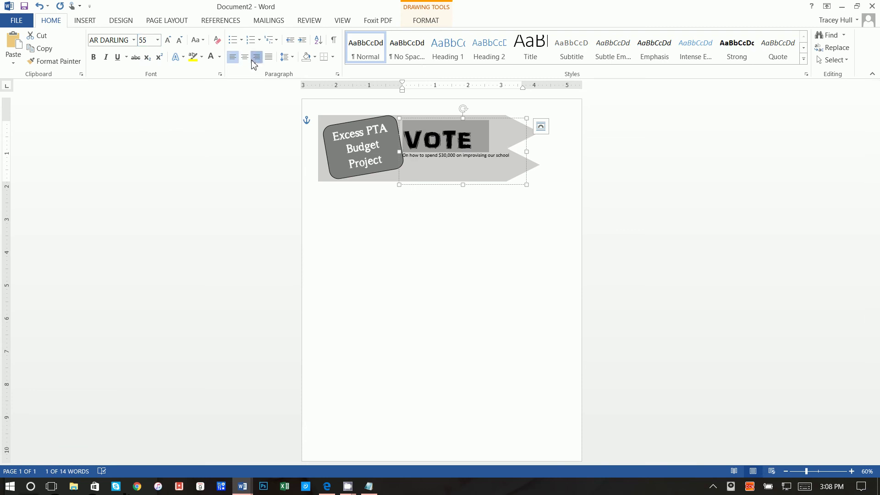
left_click(257, 56)
left_click(245, 56)
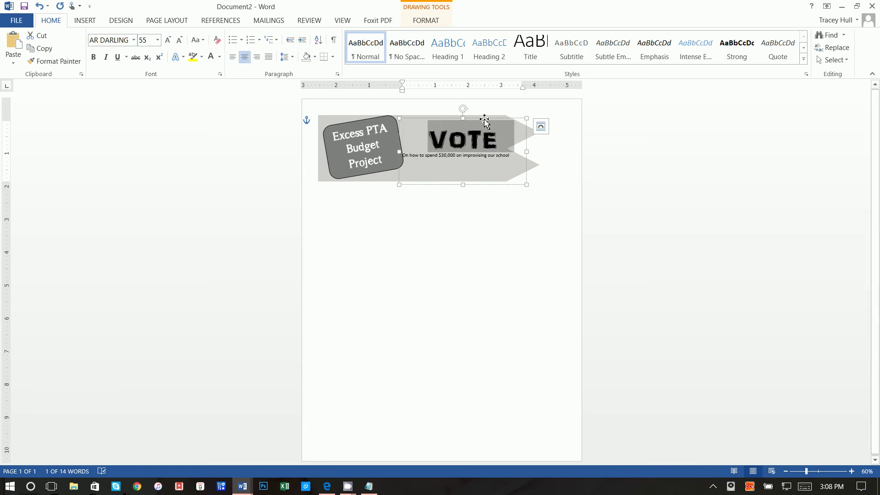
left_click_drag(485, 120, 485, 113)
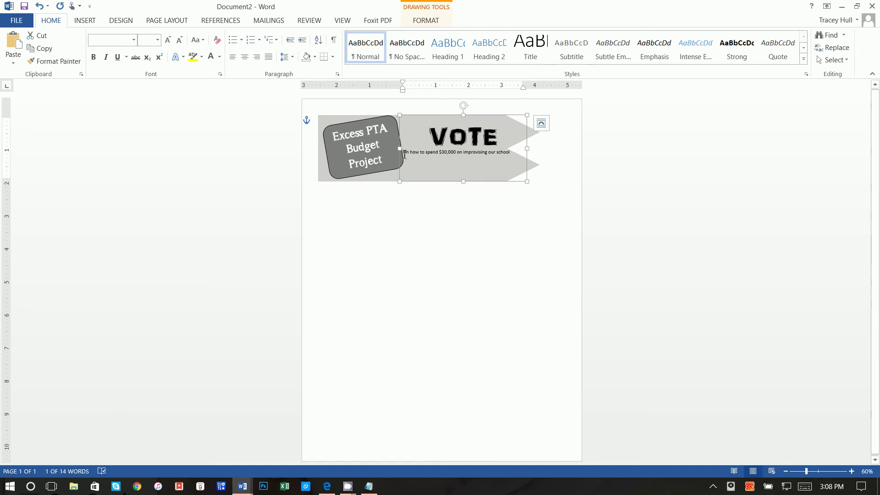
Set the subtitle to 20 pt, left-align VOTE, and break the subtitle before 'on'.
left_click_drag(404, 155, 461, 162)
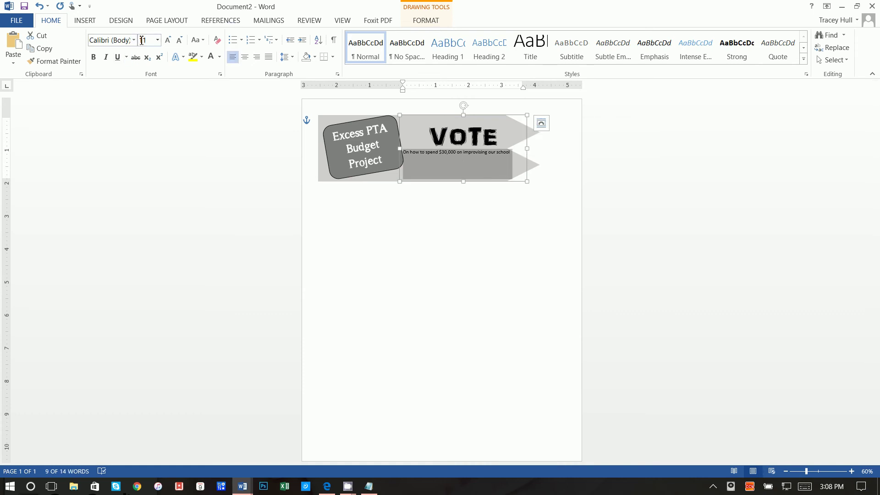
left_click(157, 40)
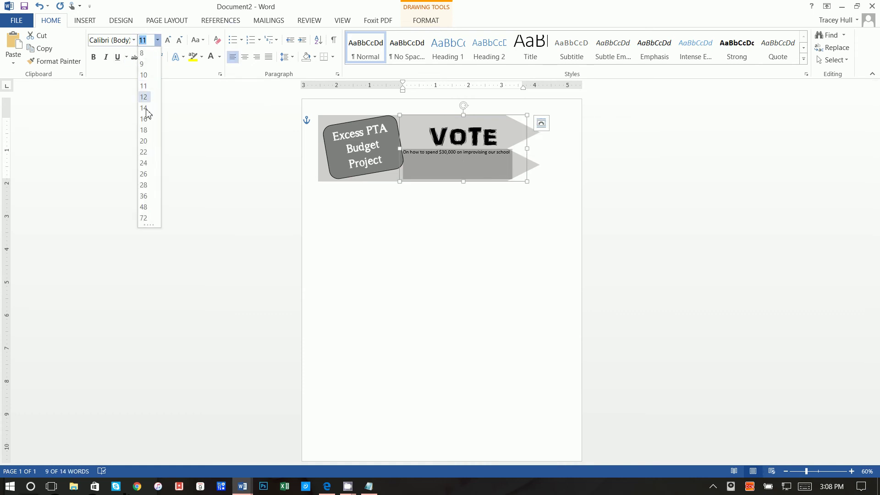
left_click(144, 141)
left_click(453, 115)
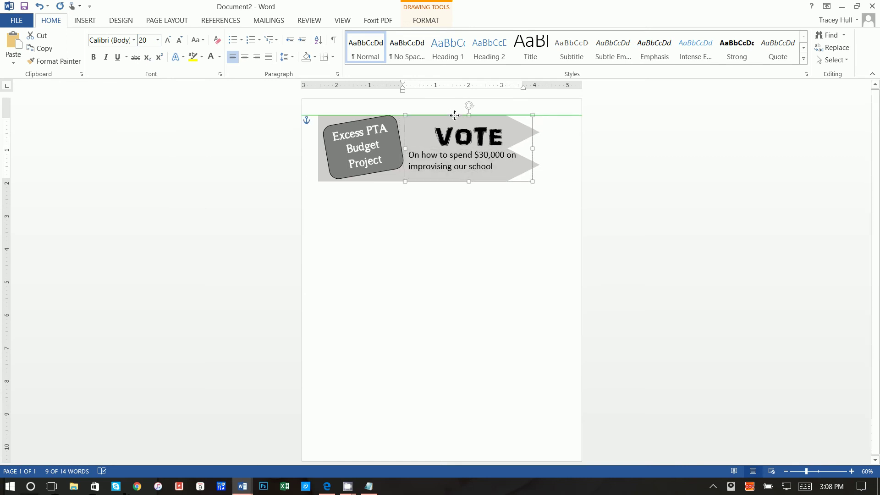
left_click(443, 139)
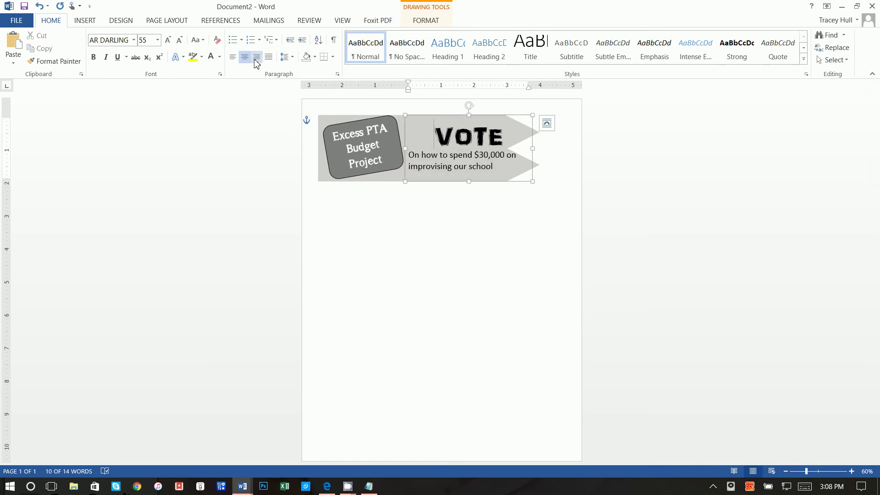
left_click(233, 57)
left_click_drag(458, 115, 459, 113)
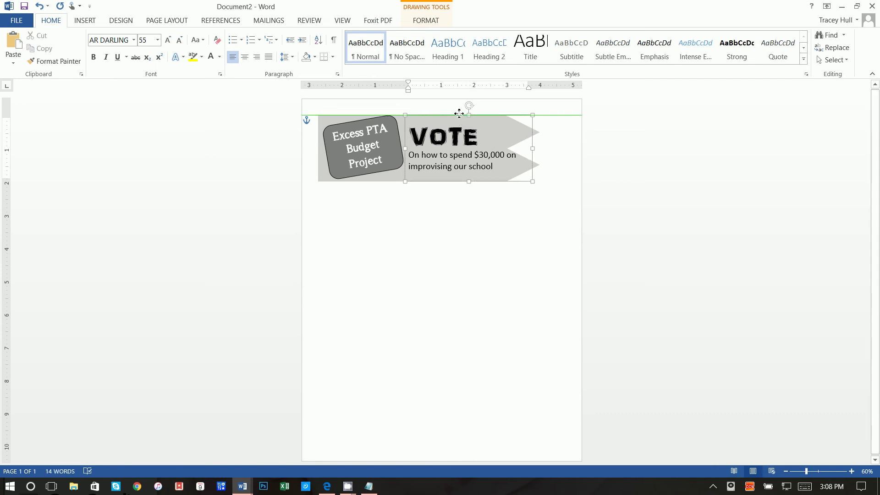
left_click(507, 157)
key("Return")
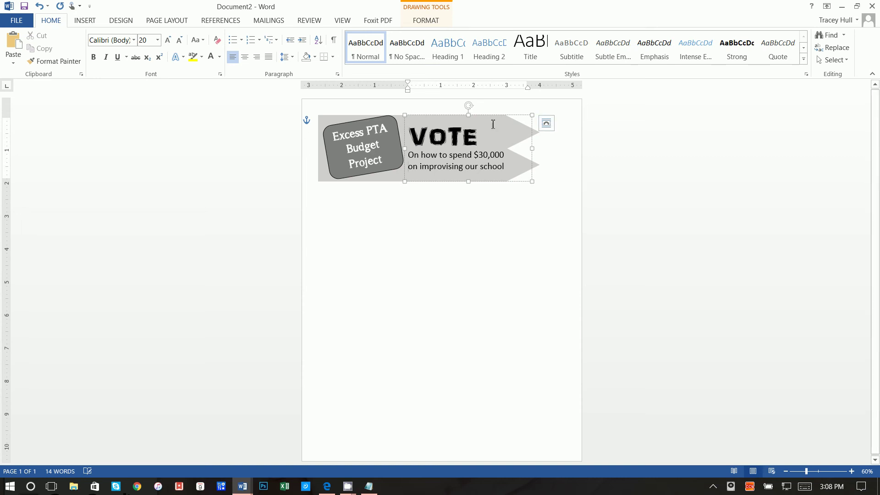
Enlarge VOTE to 65 pt and nudge the text box up slightly.
double_click(459, 136)
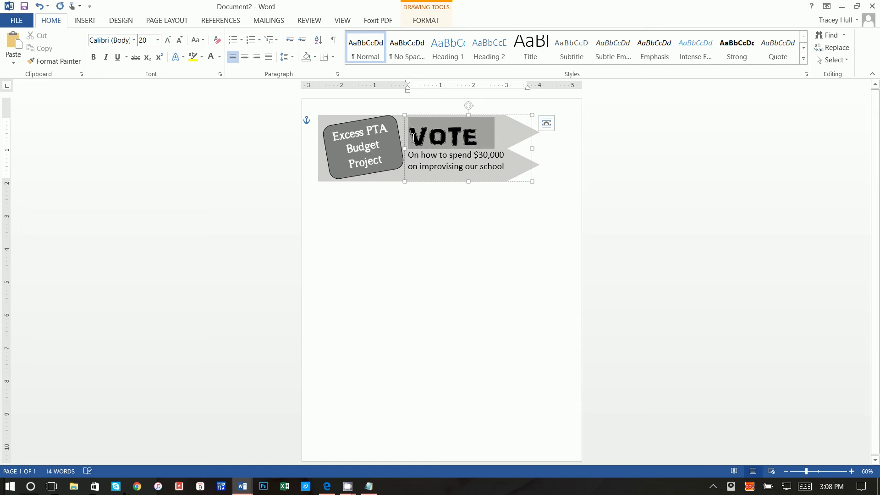
left_click(150, 41)
type("65")
key("Return")
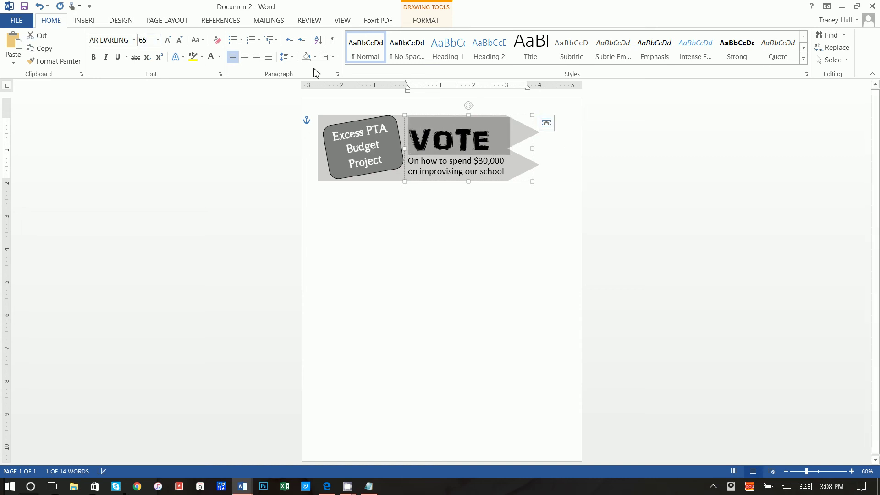
left_click(506, 115)
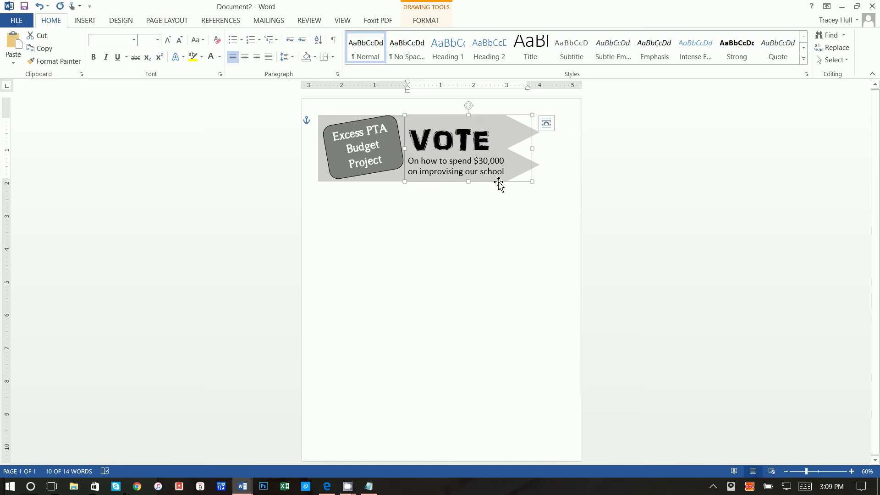
key("Up")
key("Up")
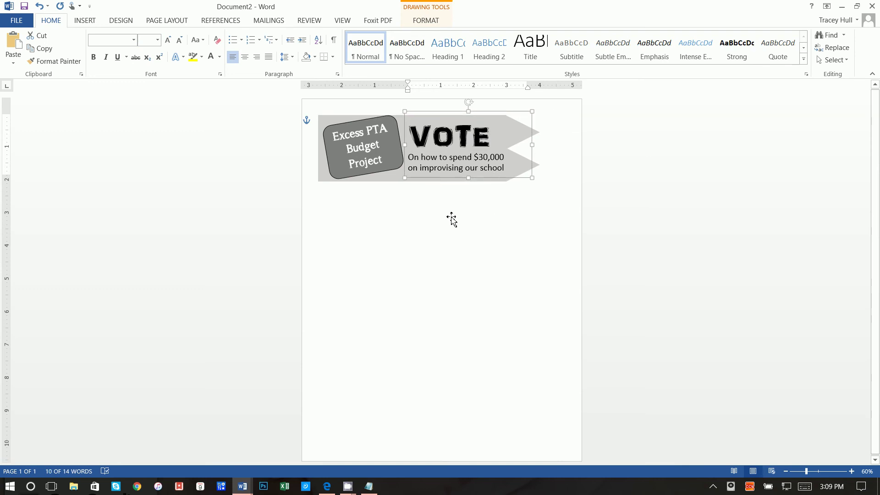
left_click(377, 191)
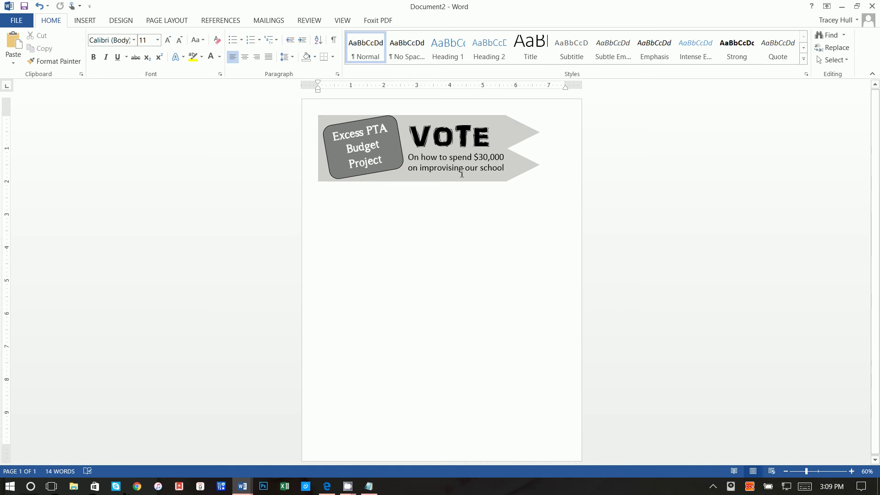
Draw a 7.1" by 7.15" Oval Callout below the banner with its tail swung to the lower right.
left_click(80, 23)
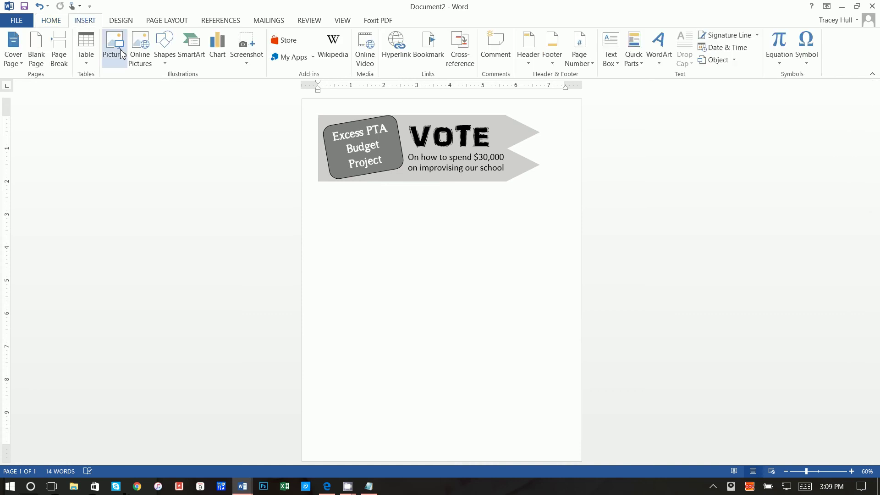
left_click(164, 46)
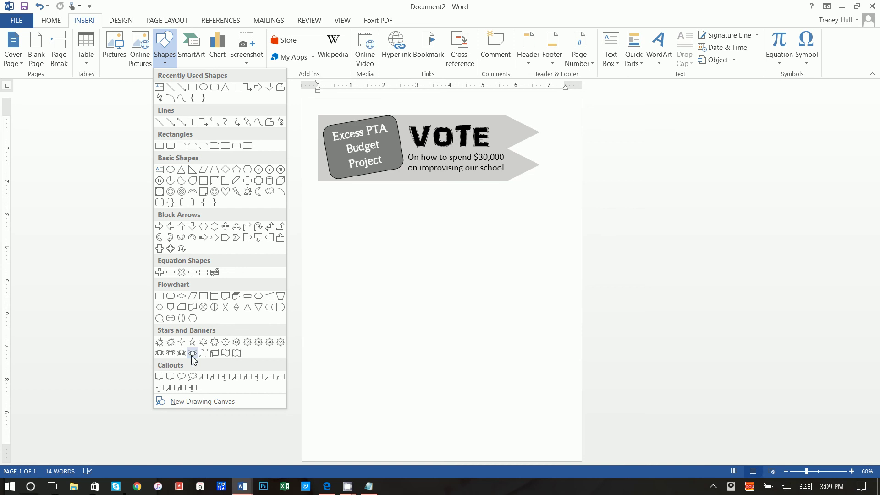
left_click(182, 377)
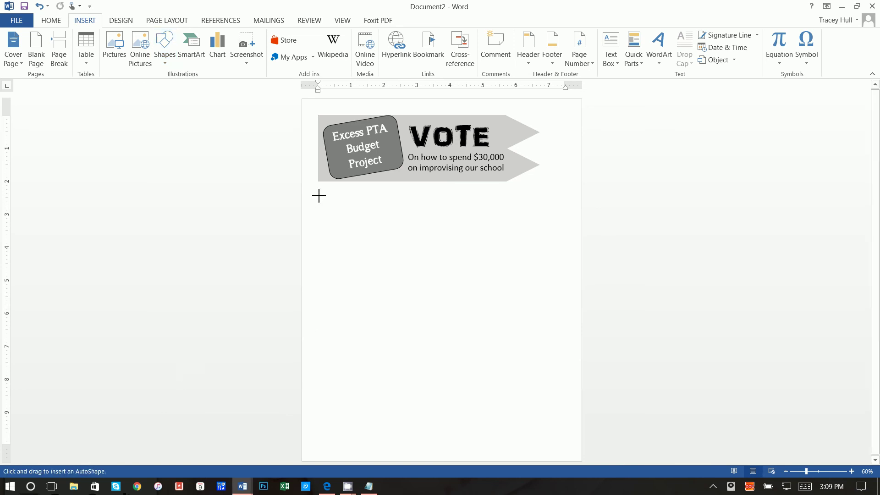
mouse_move(318, 186)
left_mouse_down()
mouse_move(459, 383)
mouse_move(570, 408)
mouse_move(581, 441)
mouse_move(573, 450)
mouse_move(555, 419)
left_mouse_up()
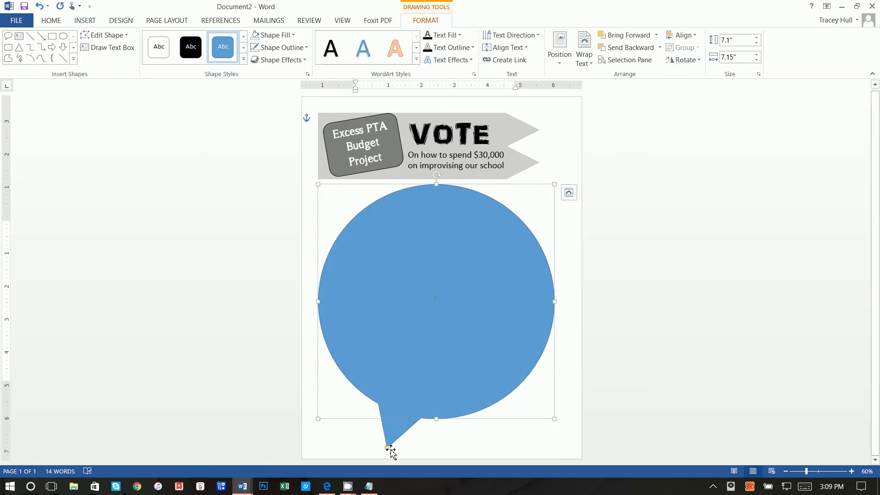
left_click_drag(388, 448, 511, 438)
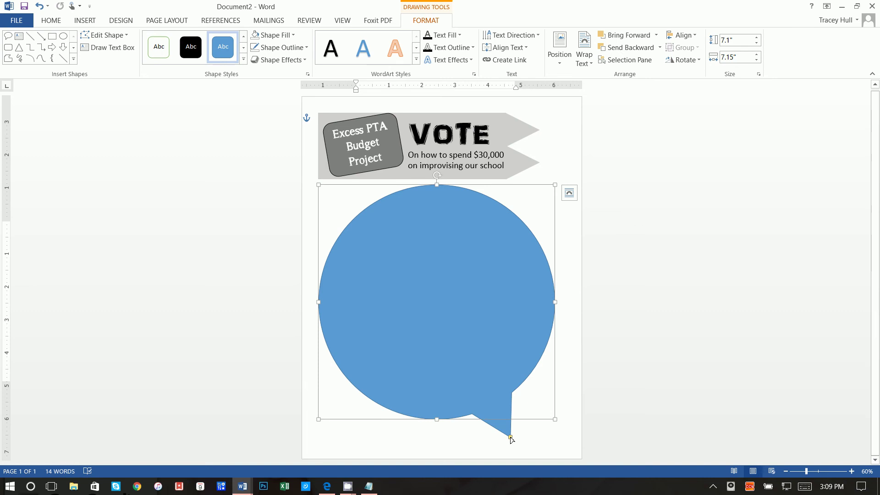